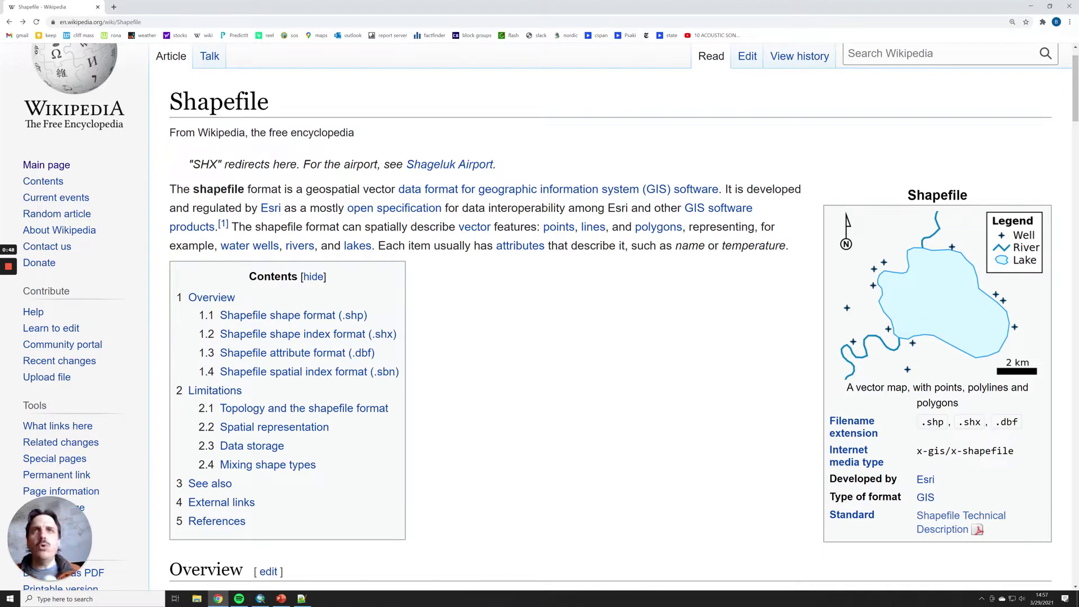
Highlight the vector features passage in the Shapefile article, and bring up the ArcMap map of Ohio's congressional districts.
drag(234, 225, 577, 246)
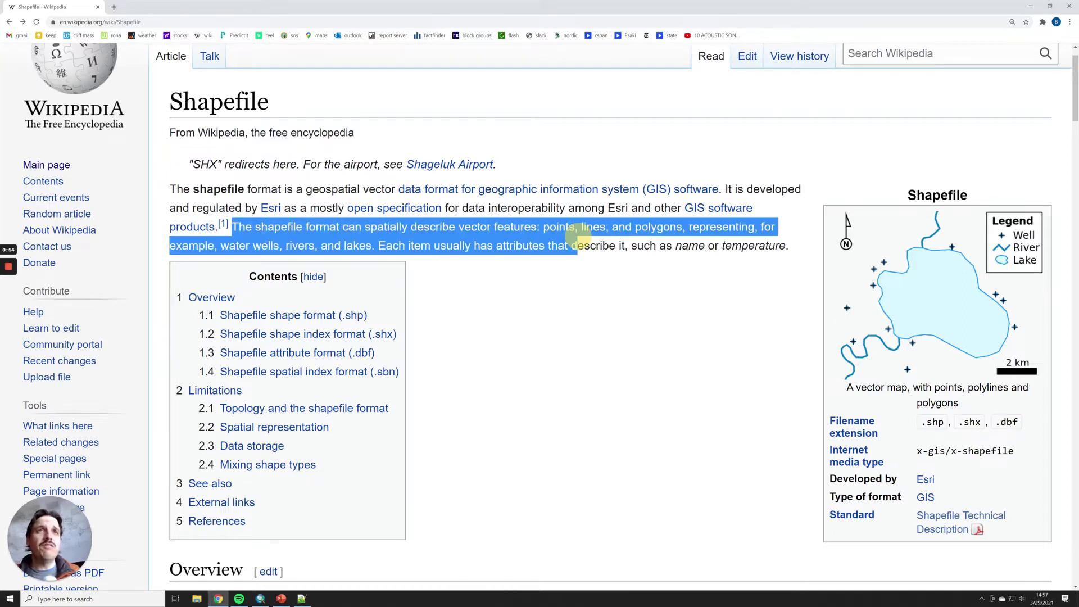
click(699, 246)
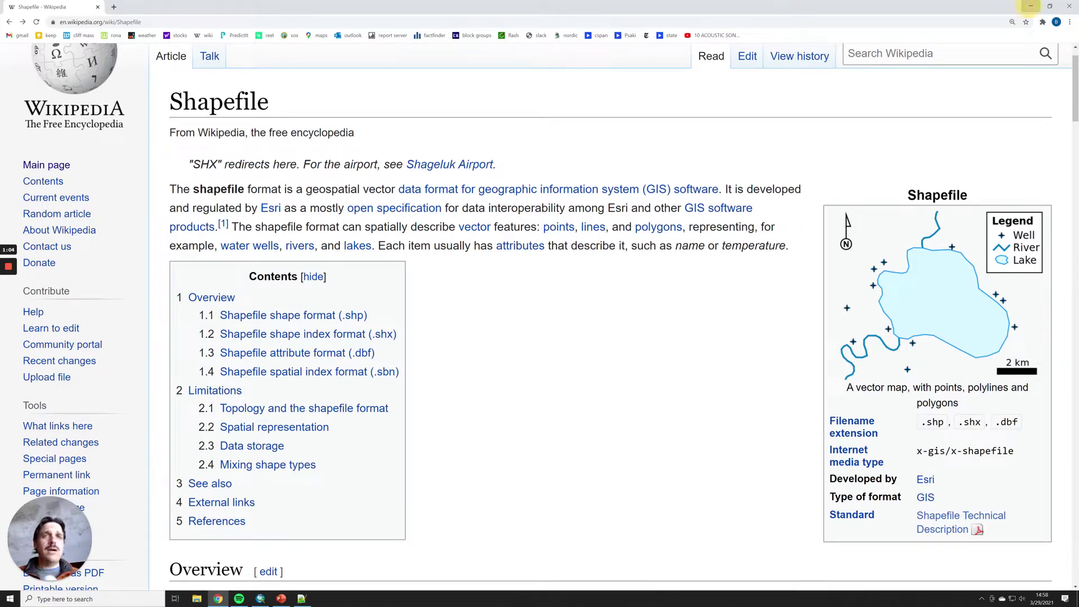
click(1031, 7)
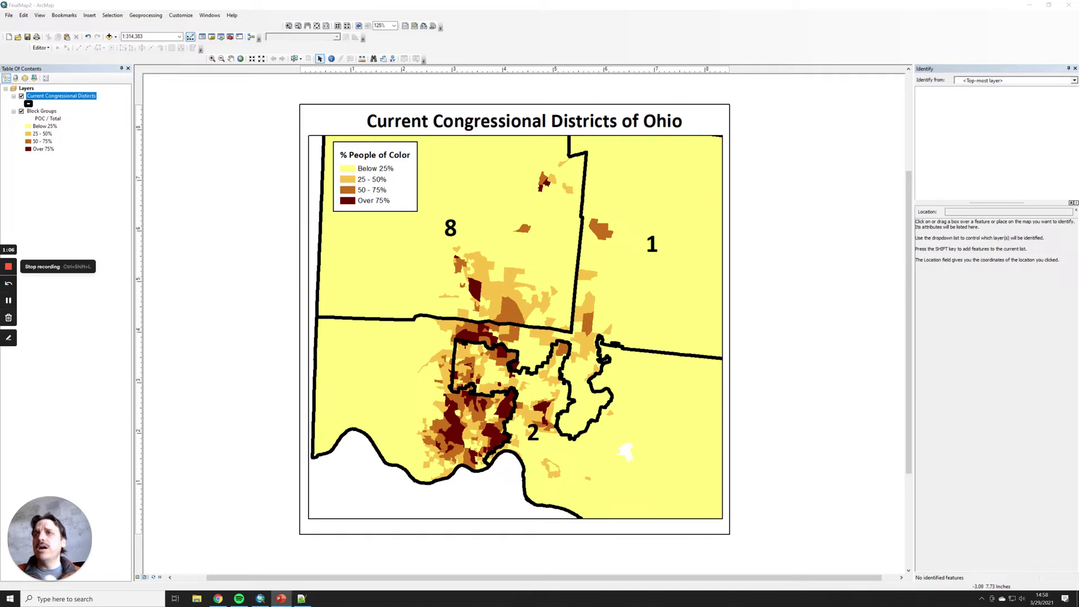
Trace the borders of district 8 with the red annotation pen and circle the district labels 8 and 1, clearing the marks after each.
click(8, 318)
mouse_move(368, 318)
mouse_down()
mouse_move(555, 324)
mouse_move(575, 292)
mouse_move(582, 162)
mouse_up()
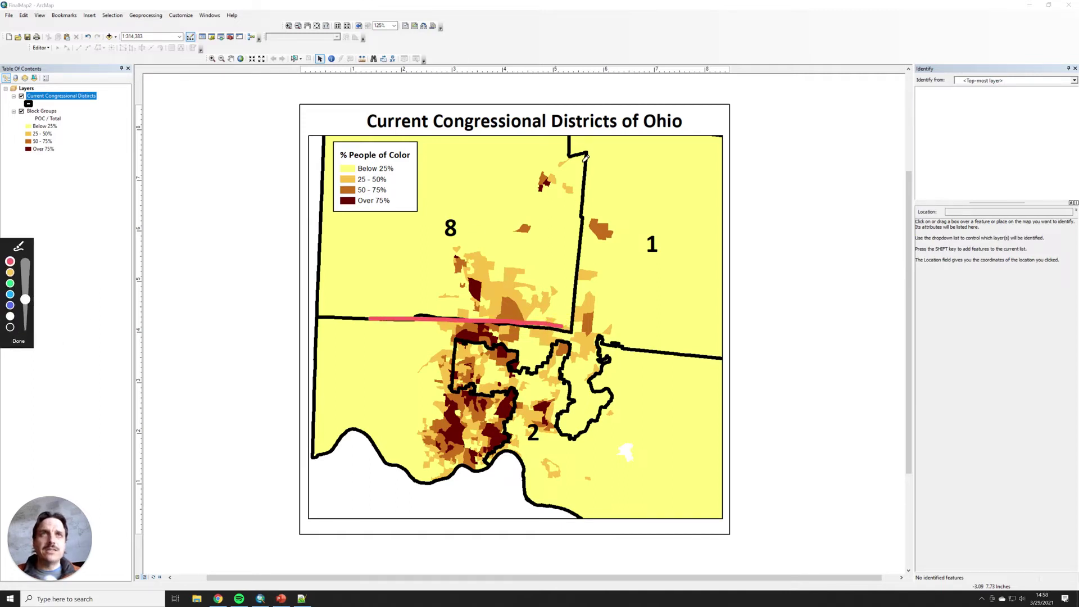
mouse_move(471, 208)
mouse_down()
mouse_move(439, 255)
mouse_move(483, 208)
mouse_move(464, 207)
mouse_up()
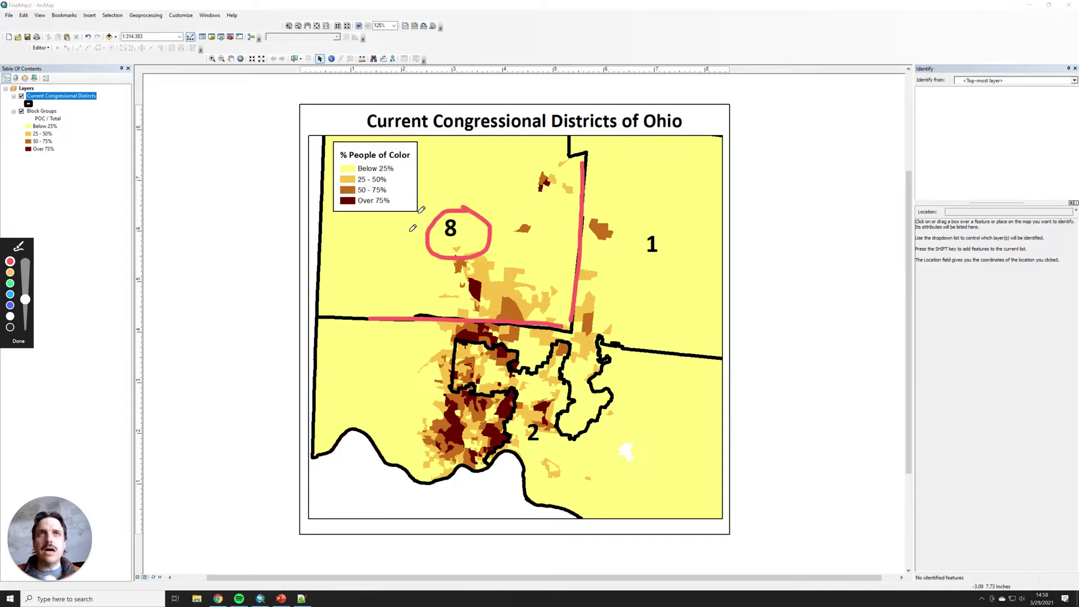
key(e)
mouse_move(642, 212)
mouse_down()
mouse_move(680, 259)
mouse_move(650, 213)
mouse_up()
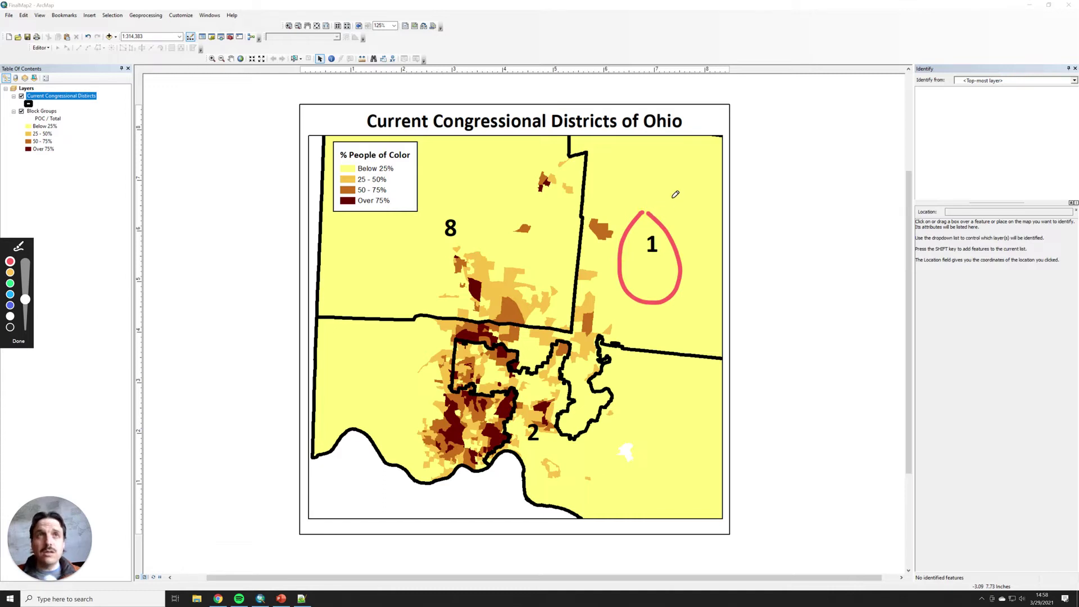
key(e)
Circle the Current Congressional Districts layer name and block groups around district 2 in red, and leave annotation mode.
mouse_move(105, 101)
mouse_down()
mouse_move(81, 78)
mouse_move(7, 93)
mouse_move(14, 109)
mouse_move(107, 111)
mouse_move(106, 96)
mouse_up()
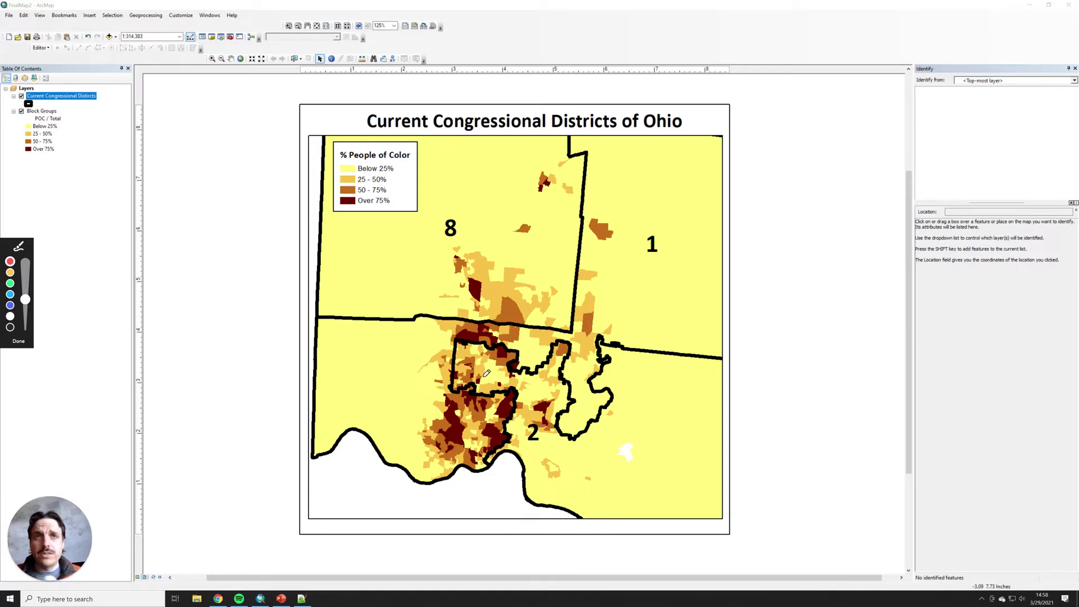
mouse_move(561, 461)
mouse_down()
mouse_move(541, 472)
mouse_move(567, 463)
mouse_up()
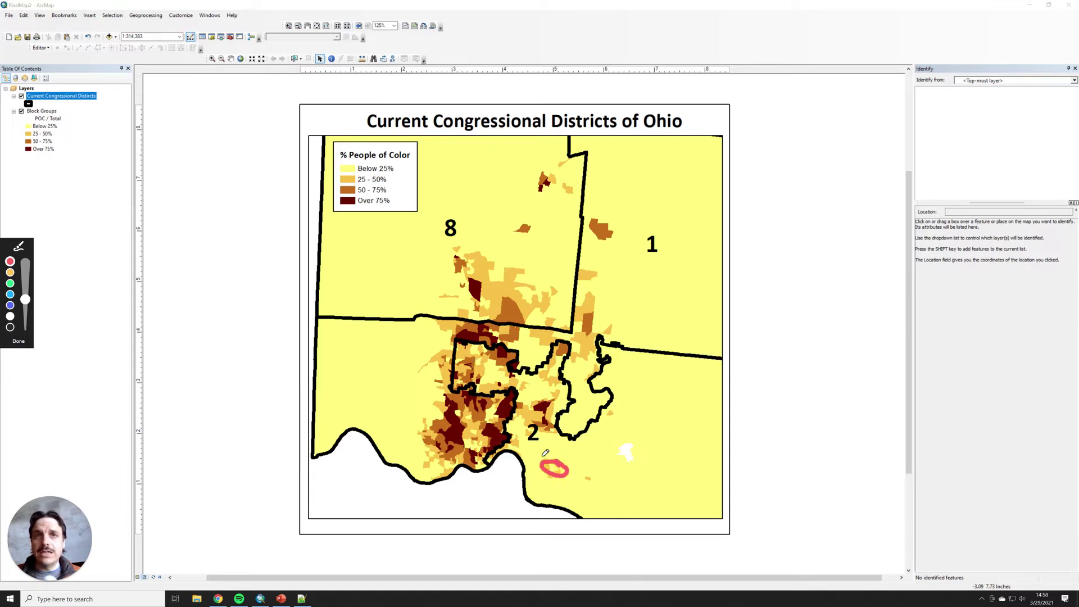
mouse_move(482, 375)
mouse_down()
mouse_move(472, 388)
mouse_move(483, 378)
mouse_move(459, 362)
mouse_move(478, 371)
mouse_move(475, 385)
mouse_move(469, 365)
mouse_up()
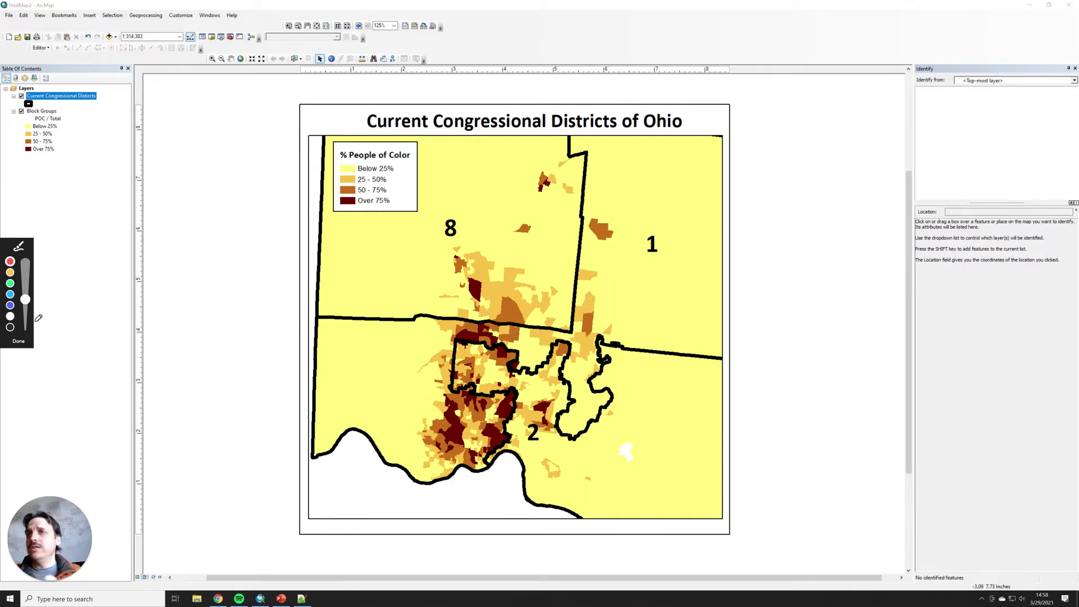
click(18, 341)
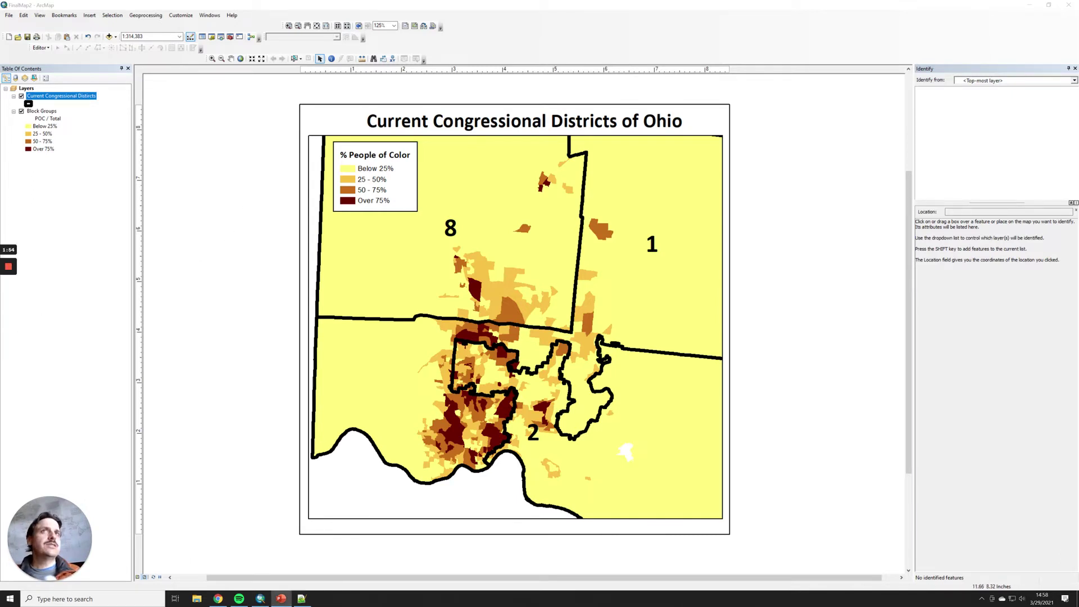
Switch to Chrome and search the web for "census tiger files".
click(1029, 4)
click(218, 599)
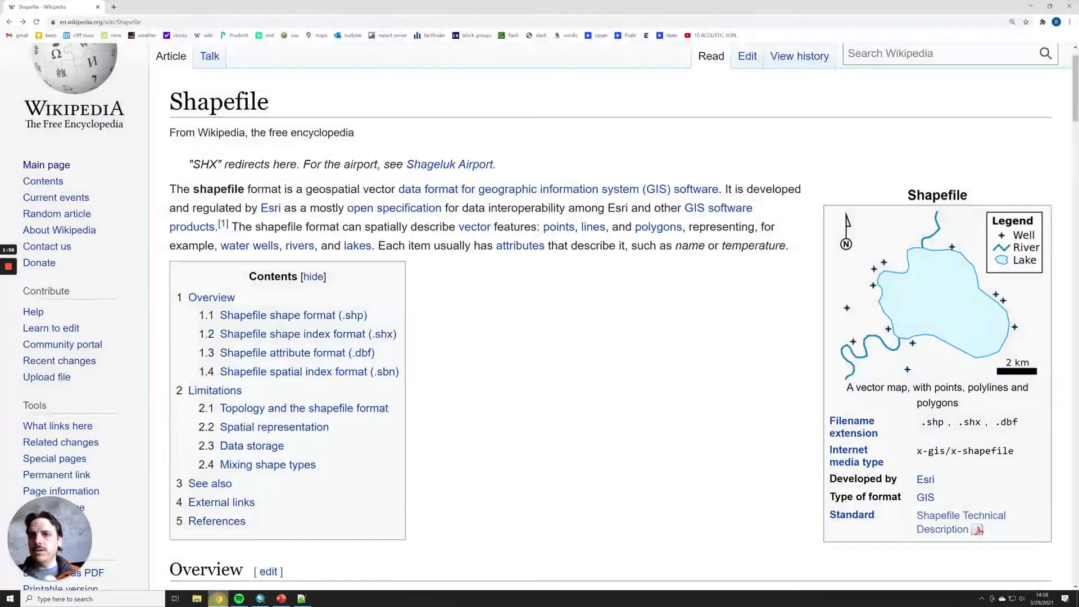
click(199, 23)
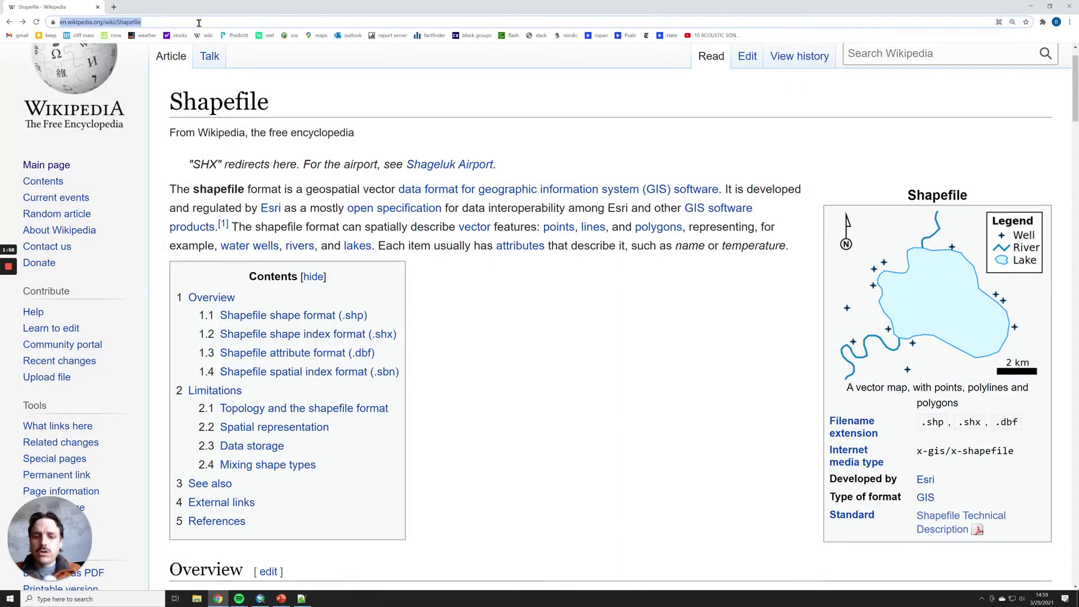
text(census tiger files)
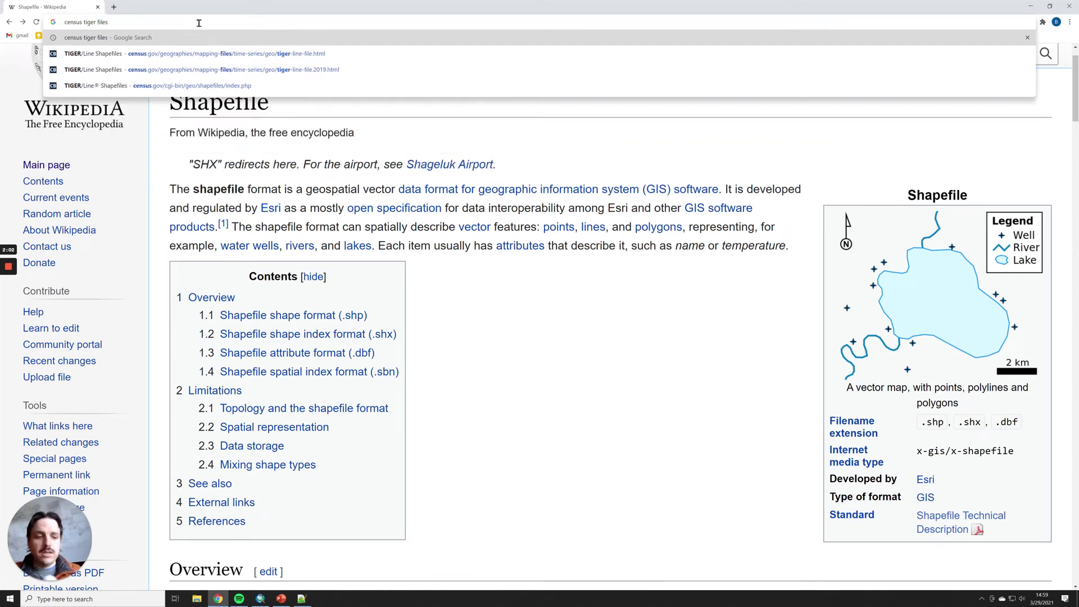
key(Return)
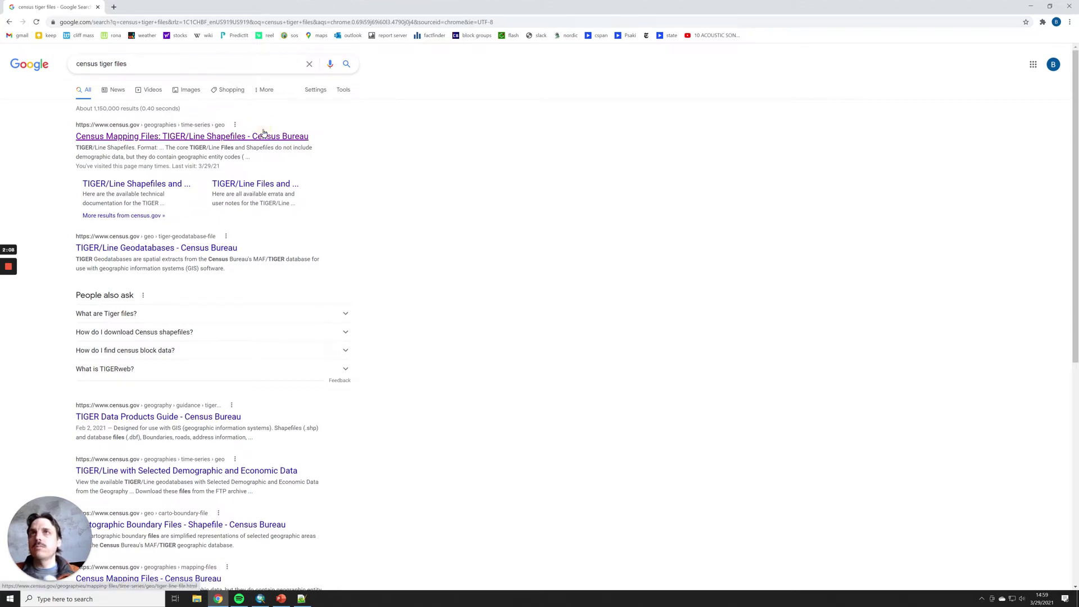
Open the Census Bureau's TIGER/Line Shapefiles page from the results and go to the 2019 web interface for downloads.
click(233, 137)
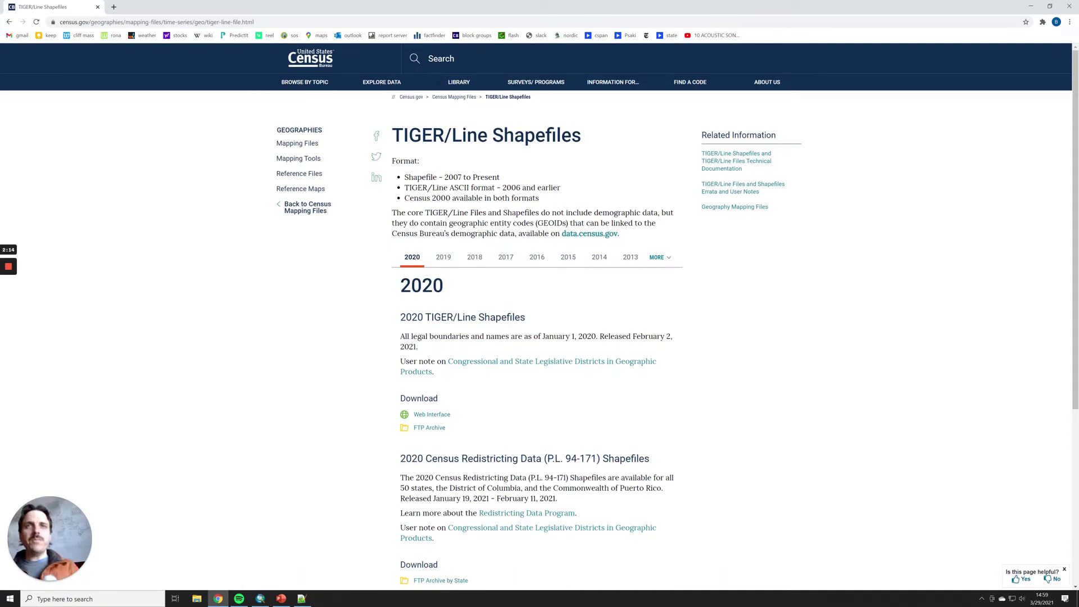
click(9, 22)
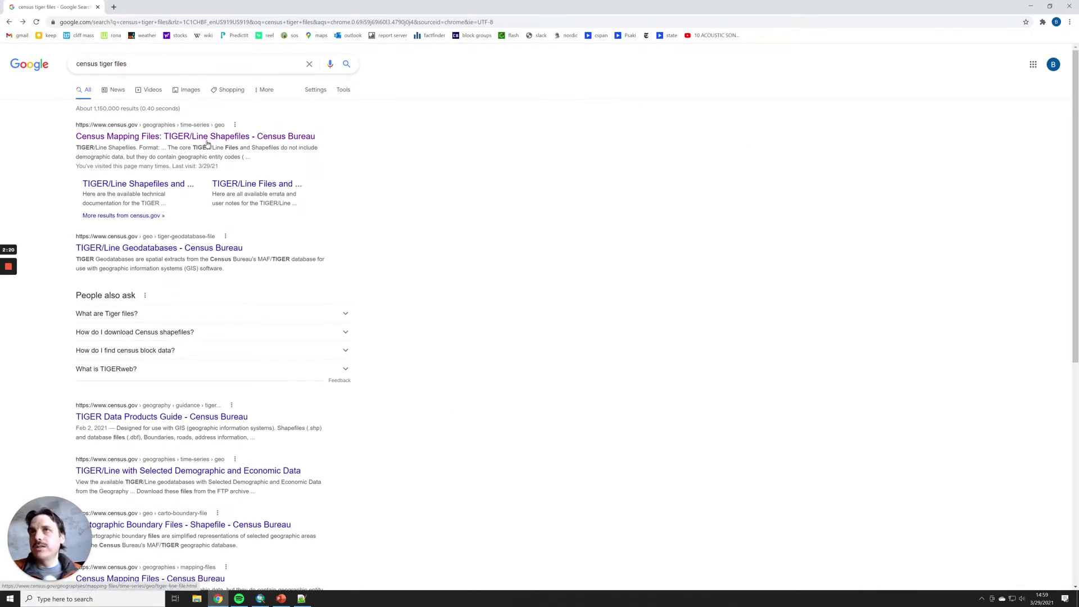
click(294, 138)
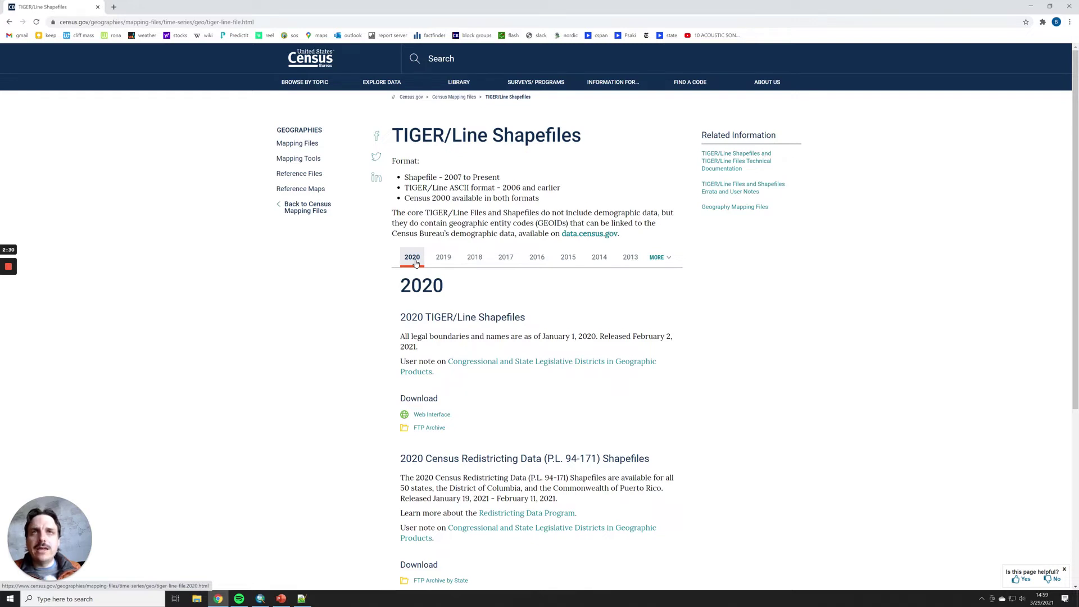
click(443, 258)
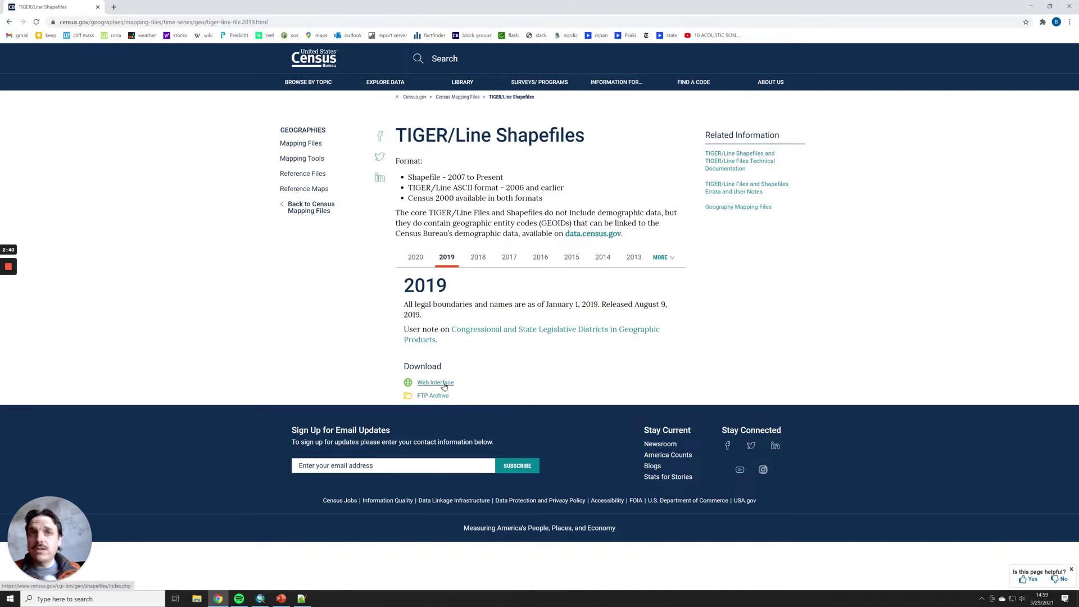
click(438, 383)
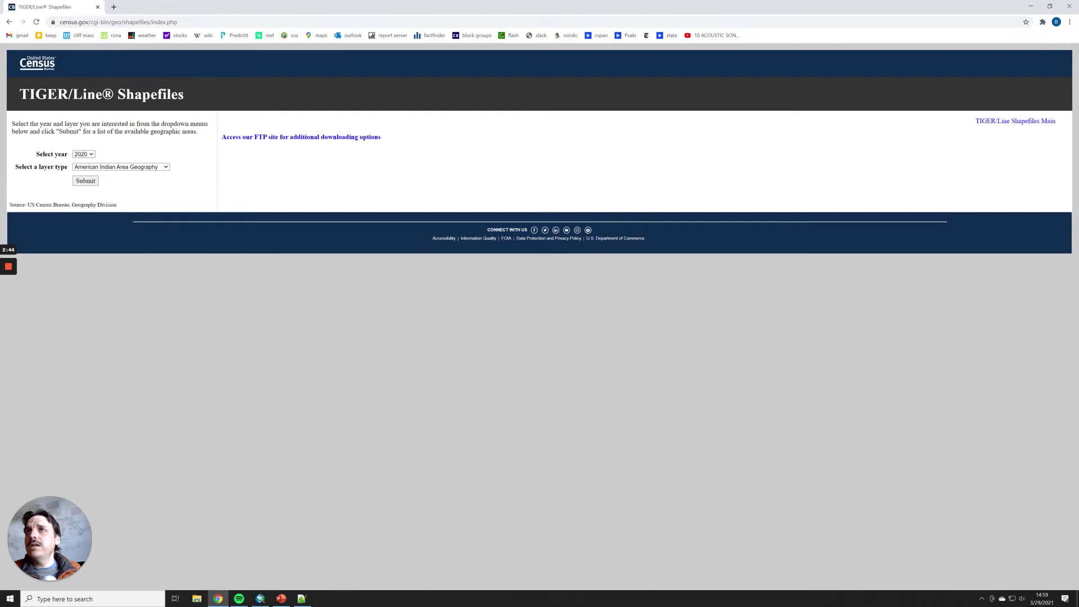
Request the list of available shapefiles for year 2019 and layer type Block Groups.
click(83, 154)
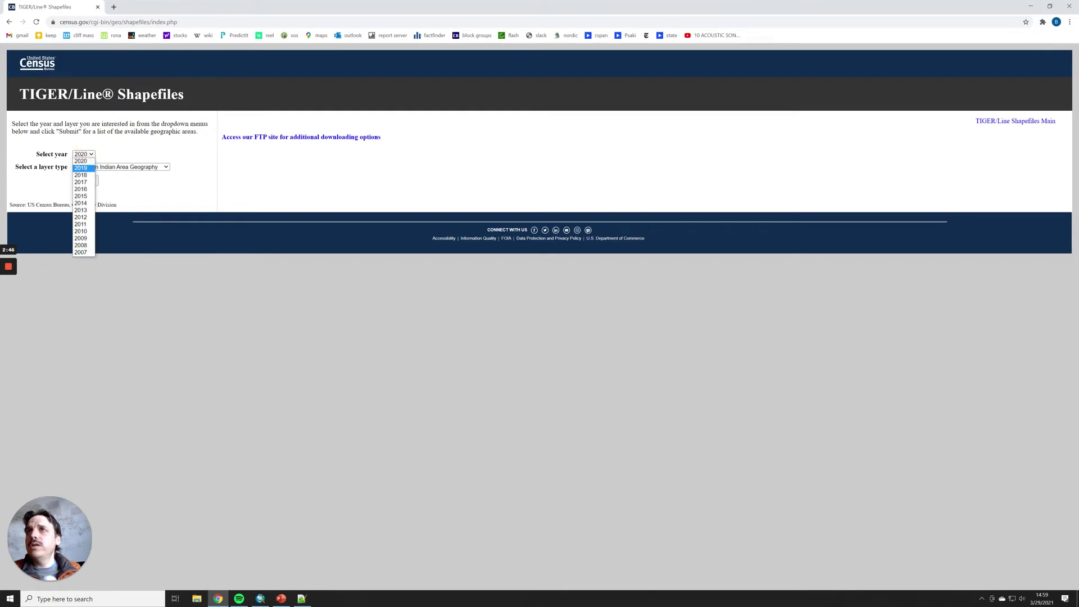
click(79, 166)
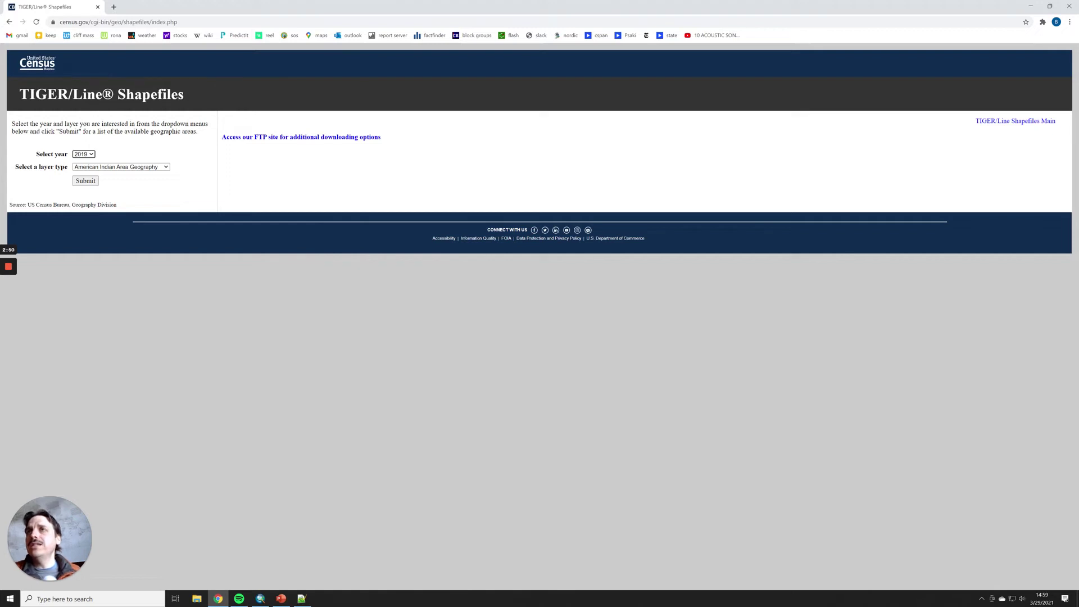
click(163, 166)
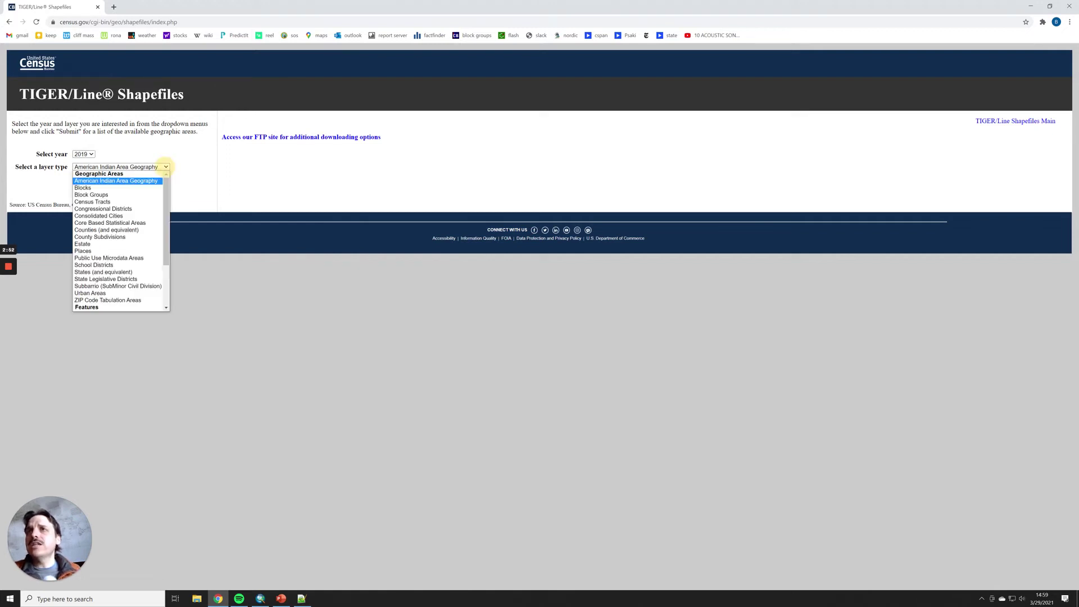
scroll(118, 264, down, 2)
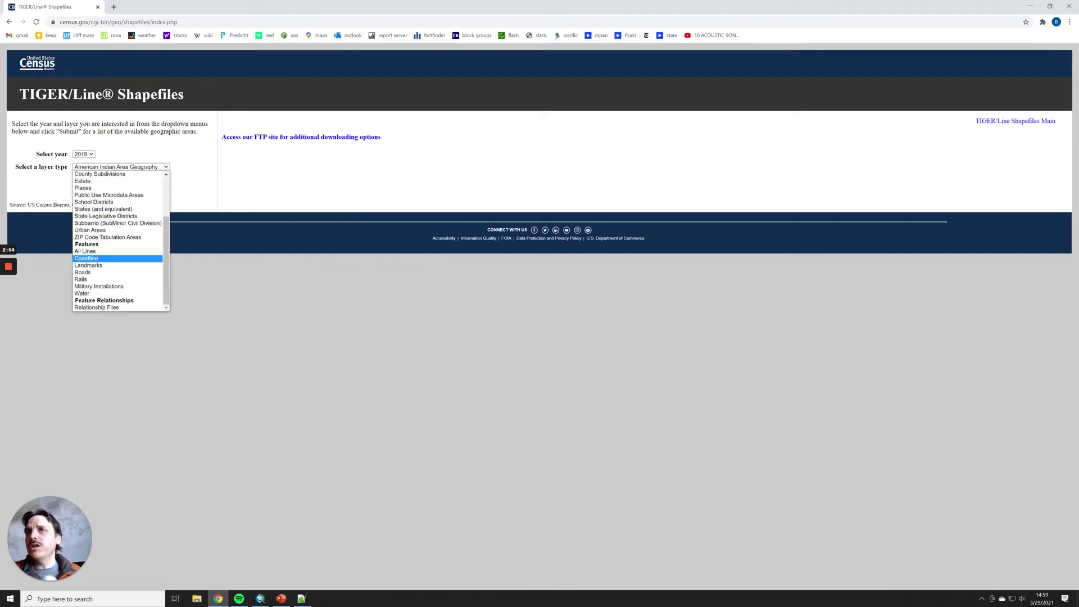
scroll(118, 264, up, 2)
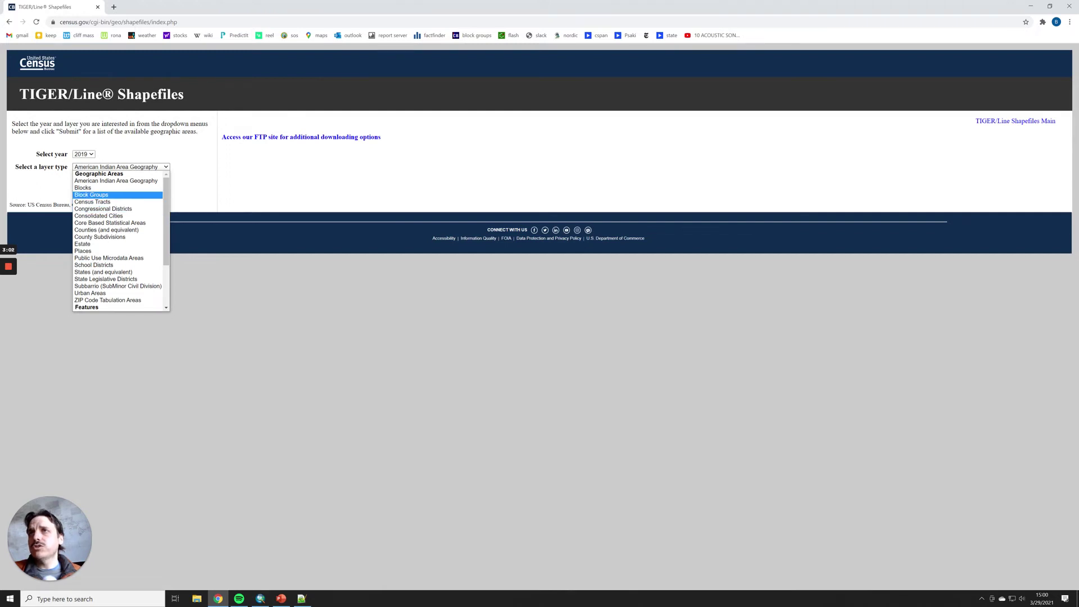
click(91, 194)
click(85, 180)
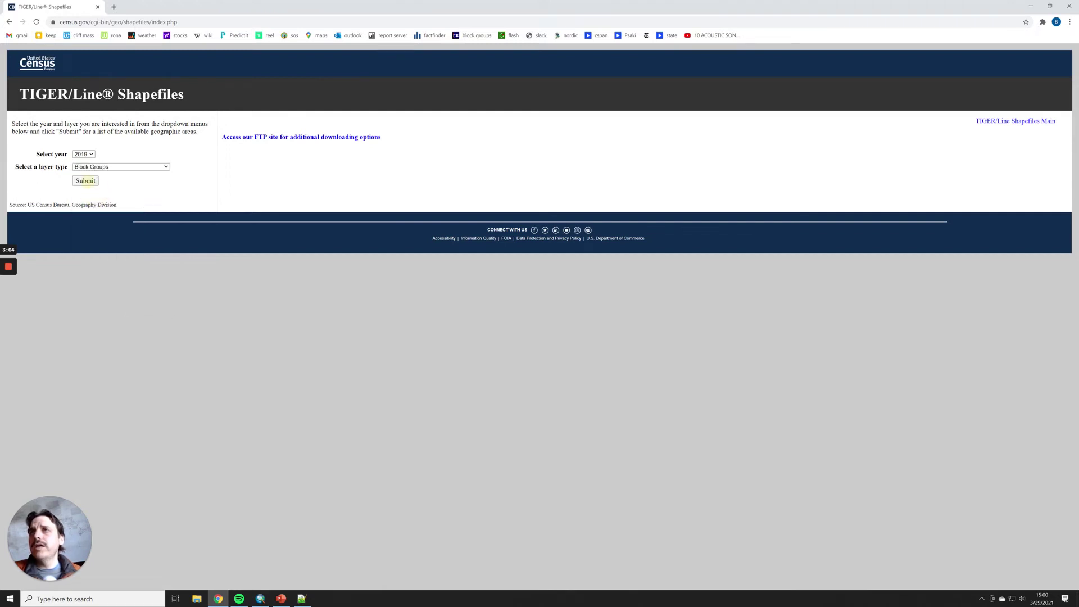
Download the 2019 block group shapefile for Ohio.
click(141, 153)
scroll(138, 224, down, 5)
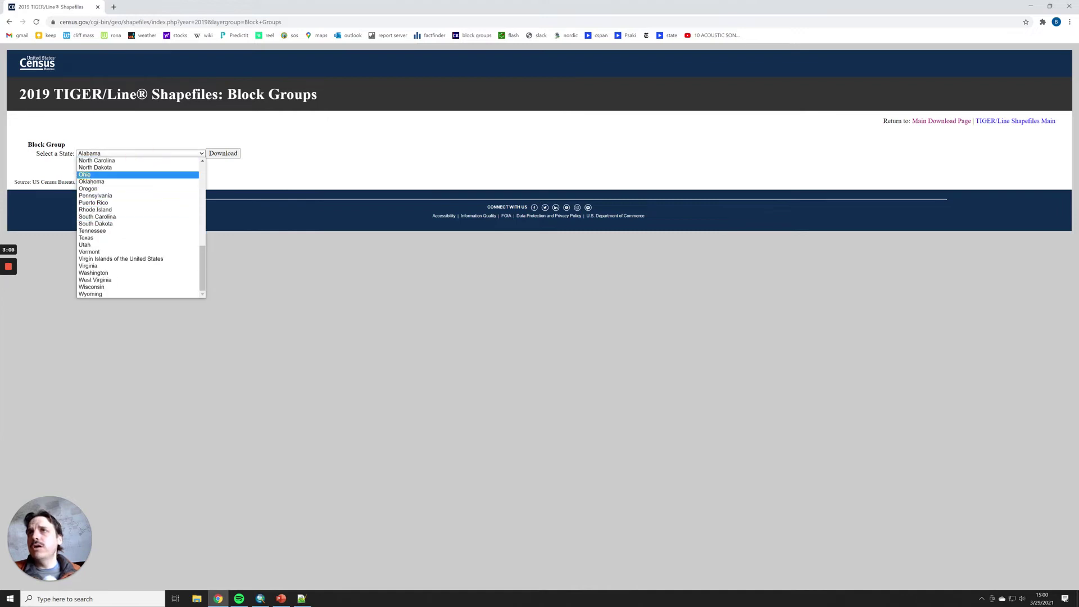
click(84, 174)
click(223, 153)
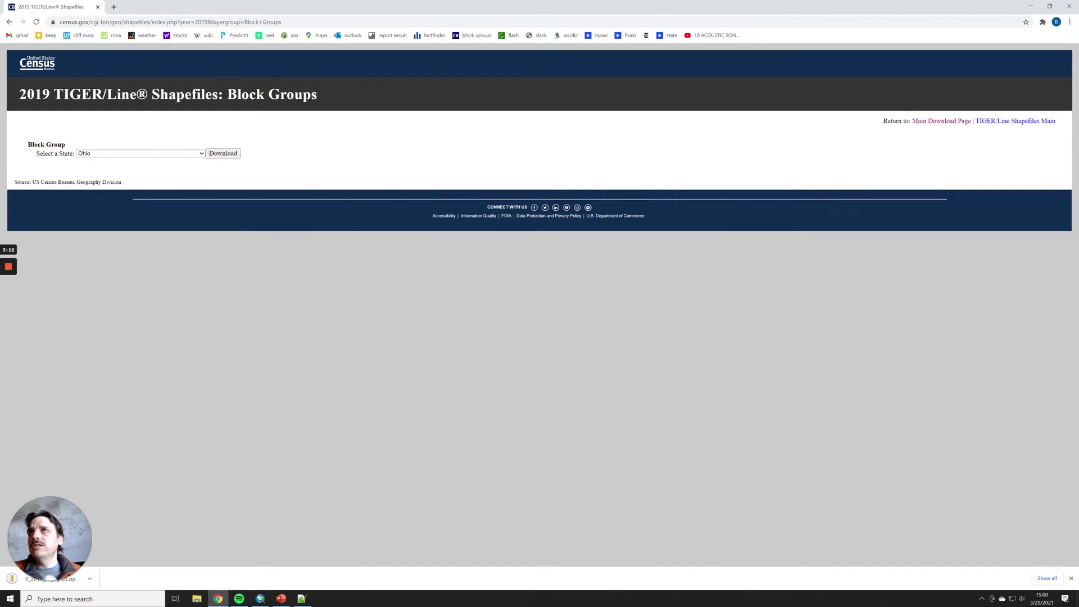
Return to the layer selection, request the 2019 Congressional Districts layer, and download the national file for the 116th Congress.
key(alt+Left)
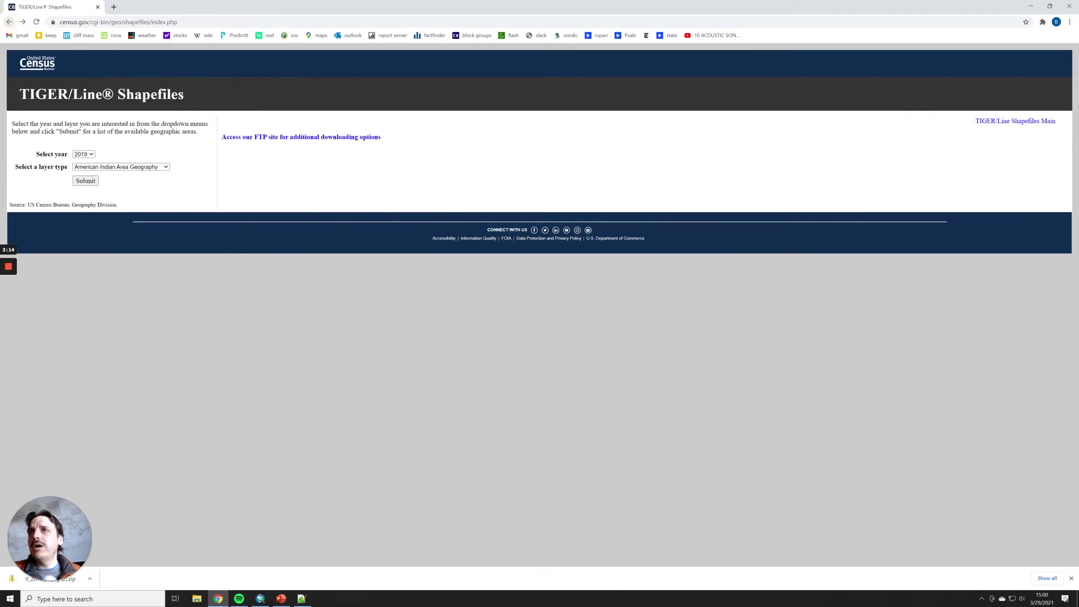
click(153, 166)
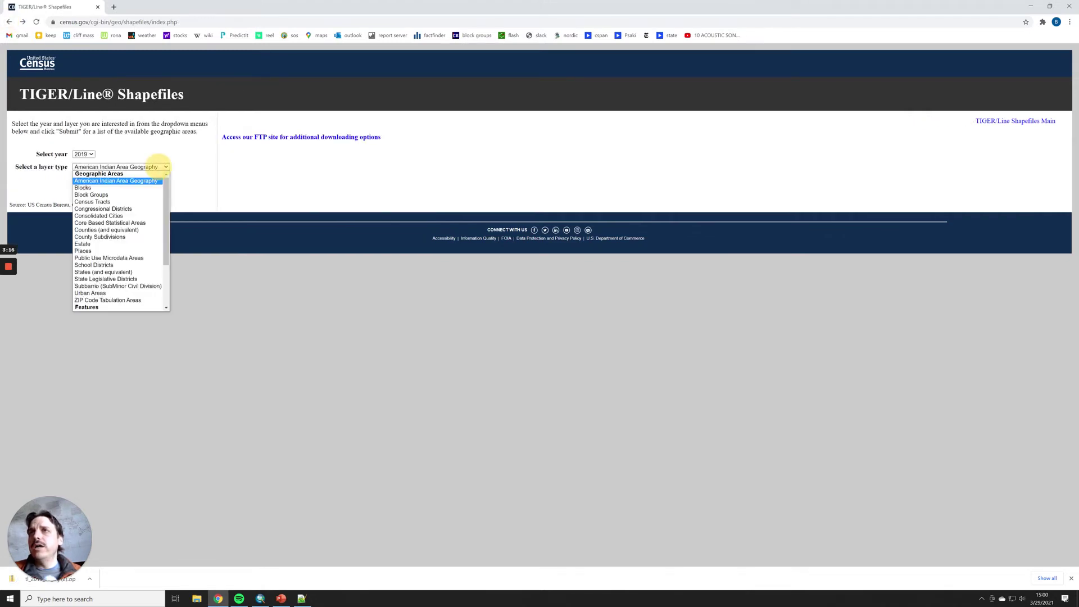
click(116, 207)
click(85, 180)
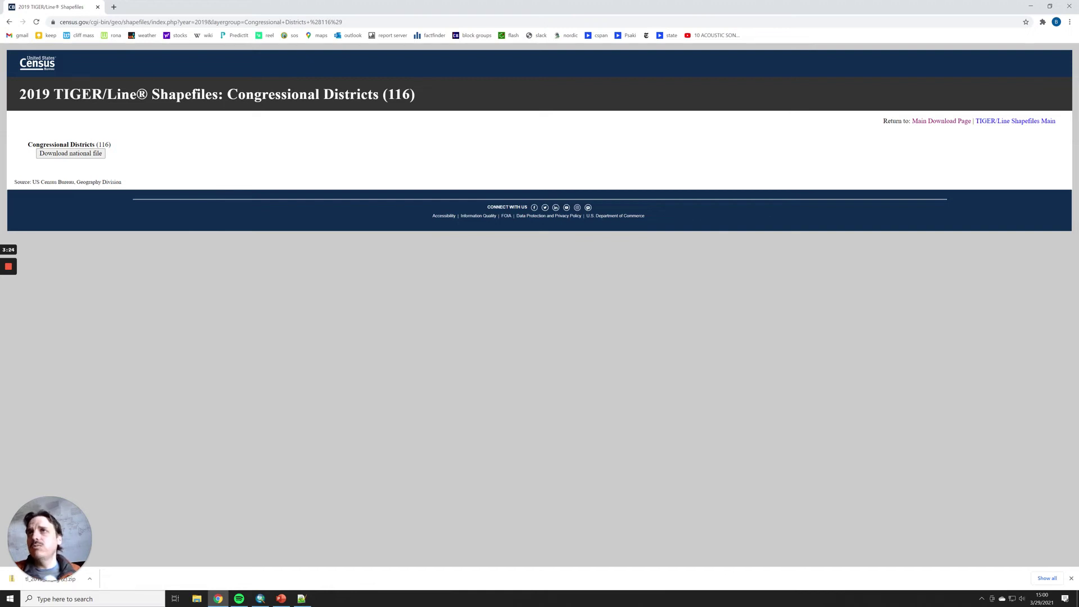
click(70, 153)
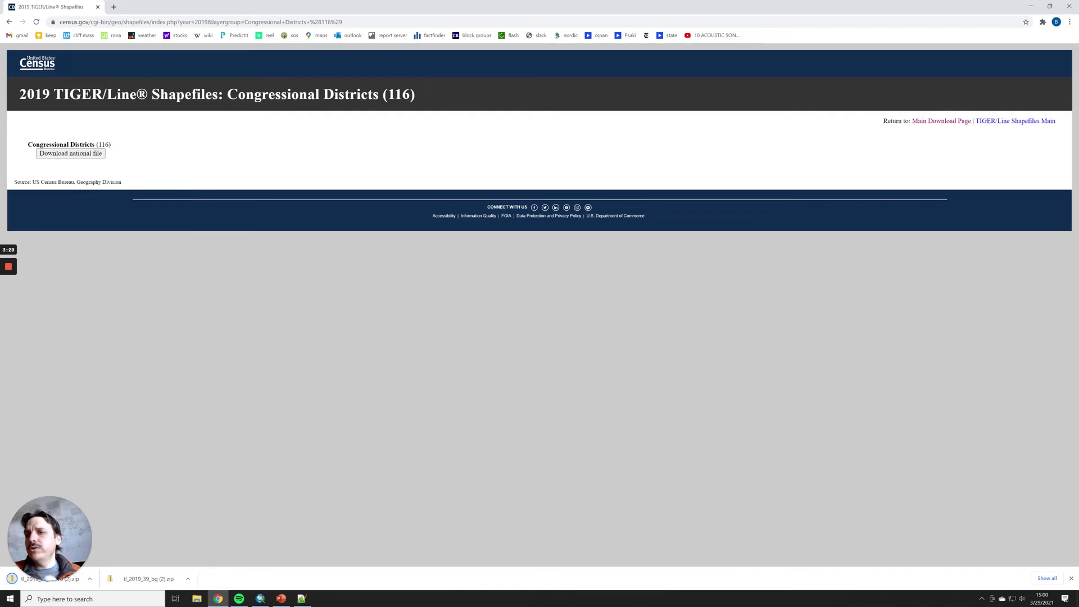
Open both downloaded archives, tl_2019_39_bg (2).zip and tl_2019_us_cd116 (2).zip, to show their contents.
click(148, 579)
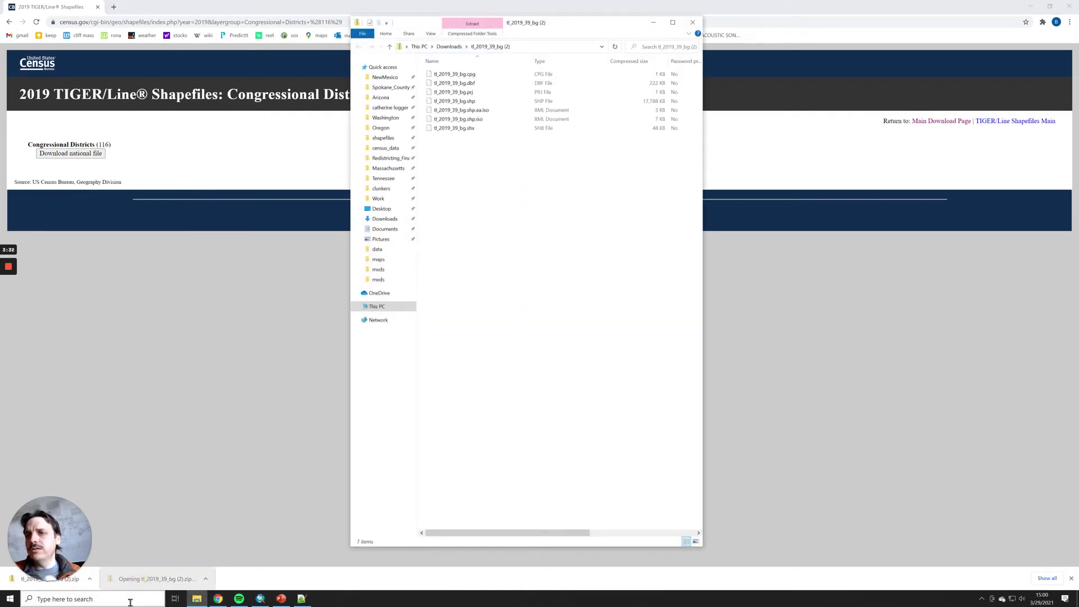
double_click(368, 8)
drag(368, 8, 368, 13)
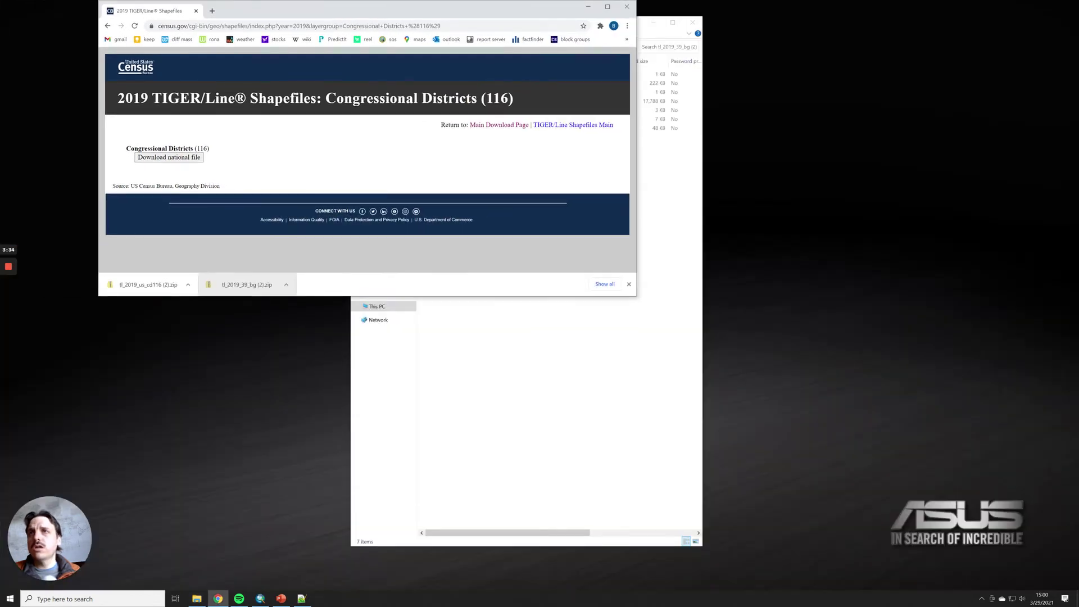
click(147, 285)
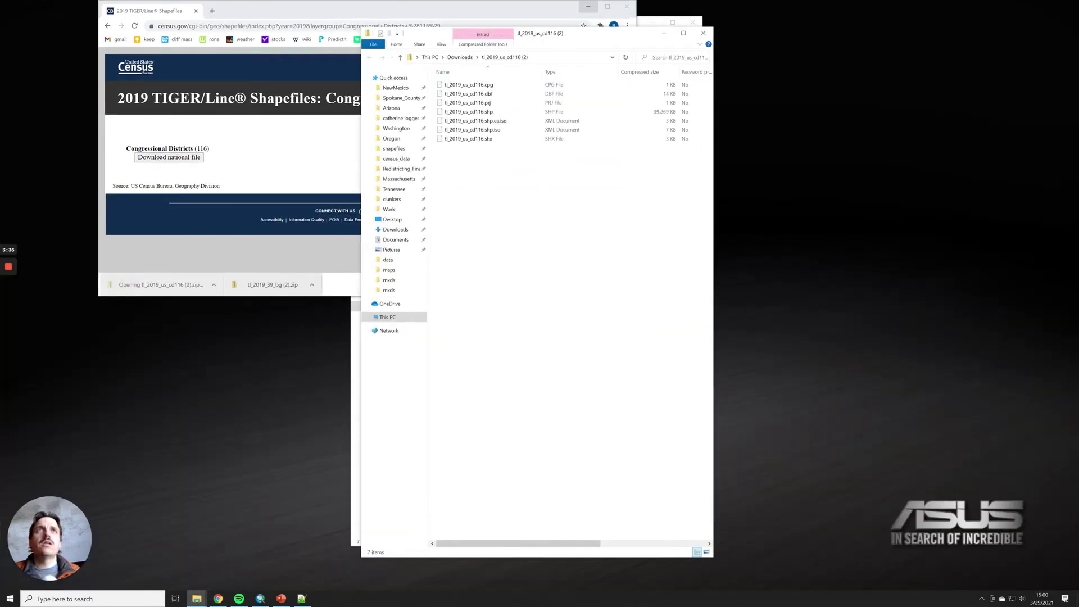
Minimize the browser and arrange the block group and congressional district archive windows side by side.
click(588, 7)
drag(576, 32, 811, 37)
drag(334, 36, 368, 26)
drag(790, 38, 785, 25)
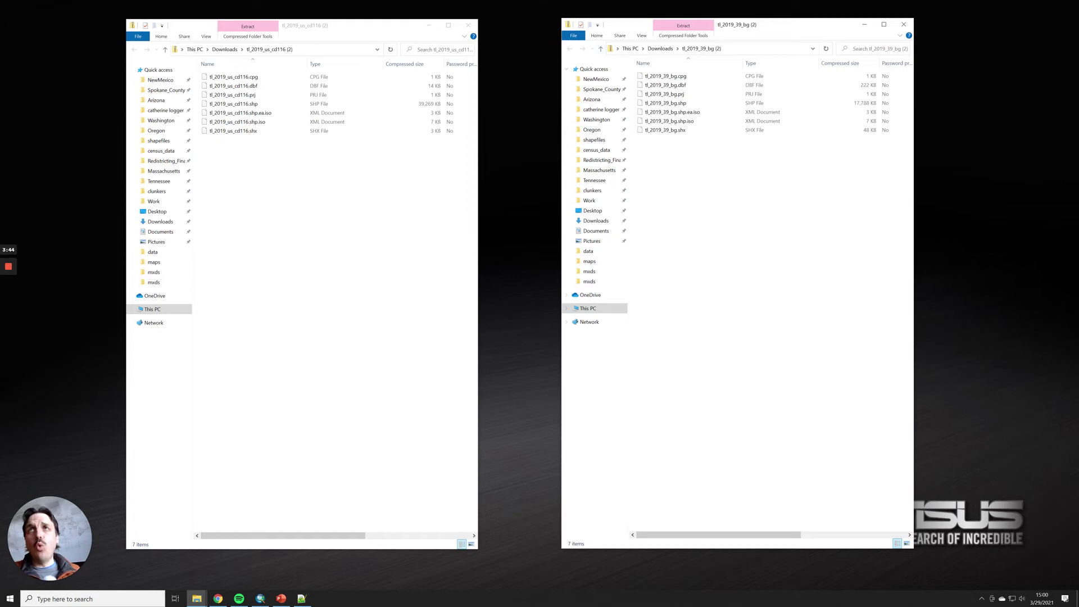
Examine the full set of component files in the congressional district archive and in the block group archive.
drag(266, 170, 209, 61)
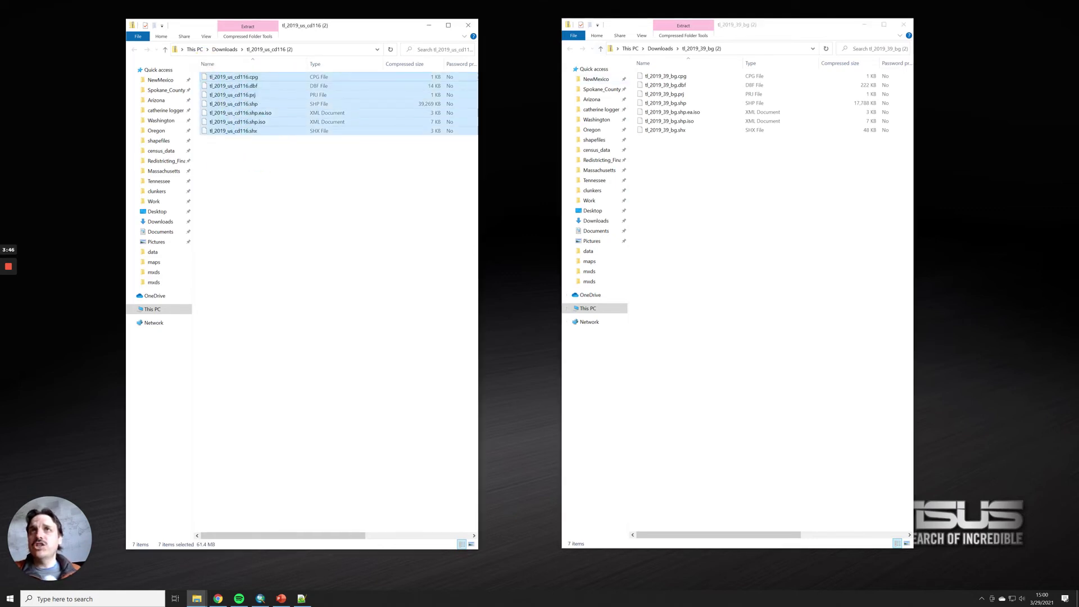
click(259, 182)
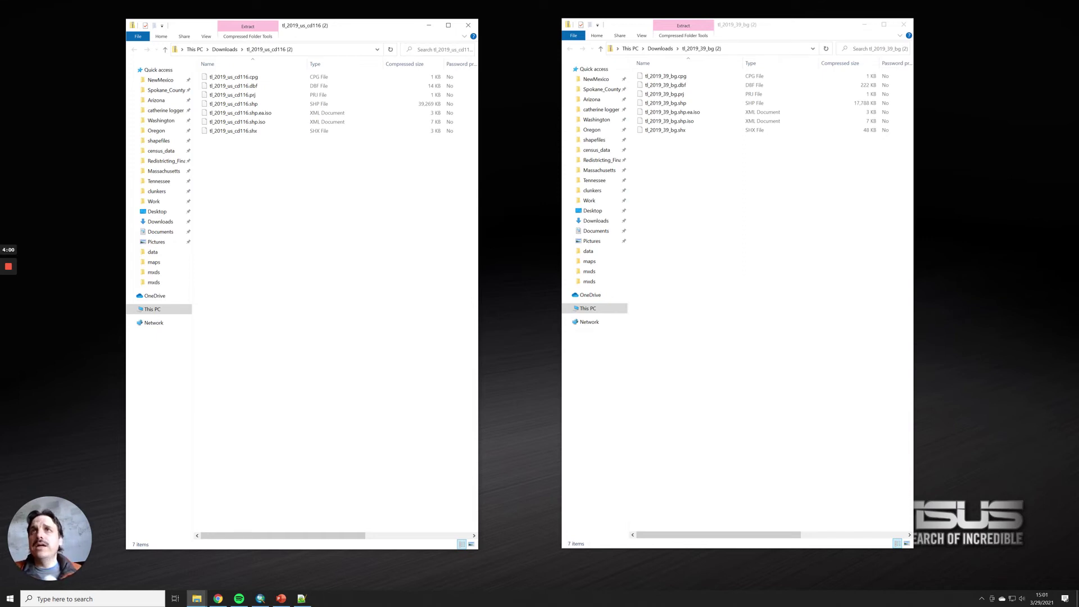
drag(787, 160, 629, 70)
click(705, 199)
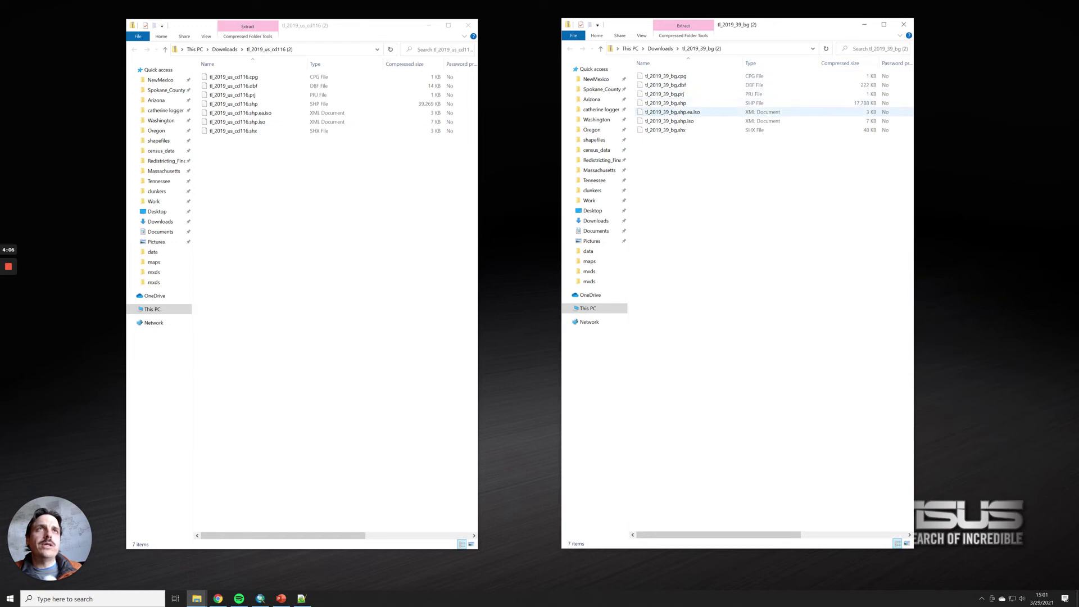
Rearrange the two archive windows next to each other so that an area of the desktop is left free.
drag(772, 26, 700, 113)
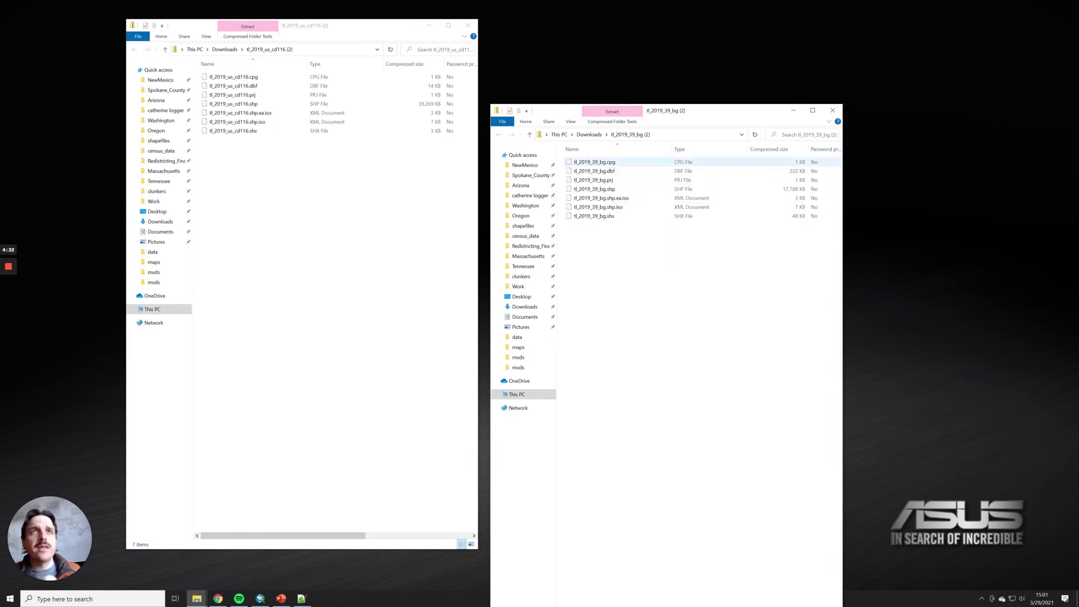
drag(697, 109, 760, 68)
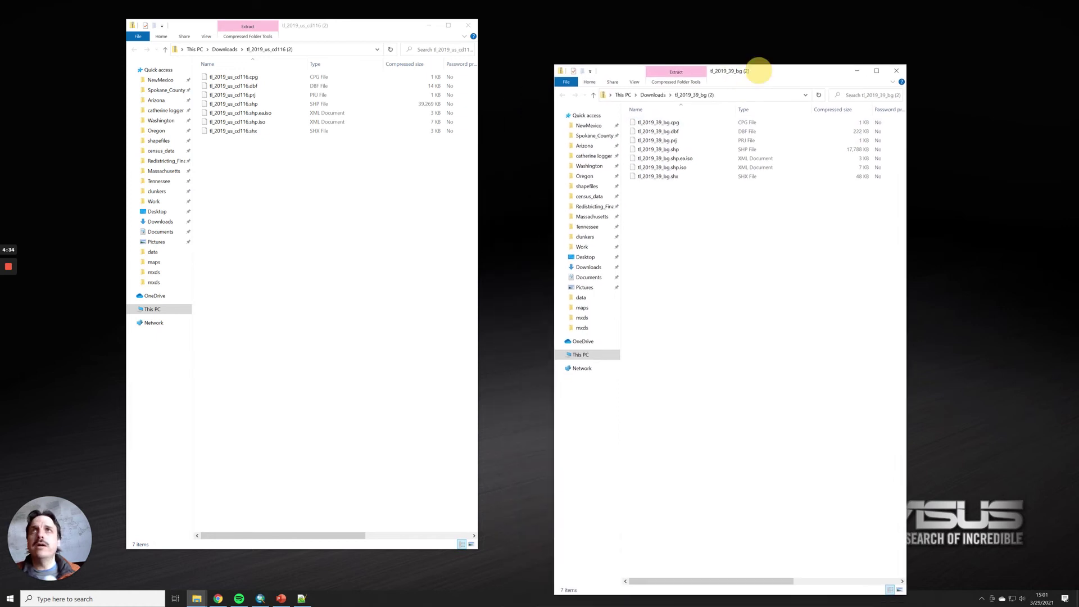
drag(368, 30, 428, 89)
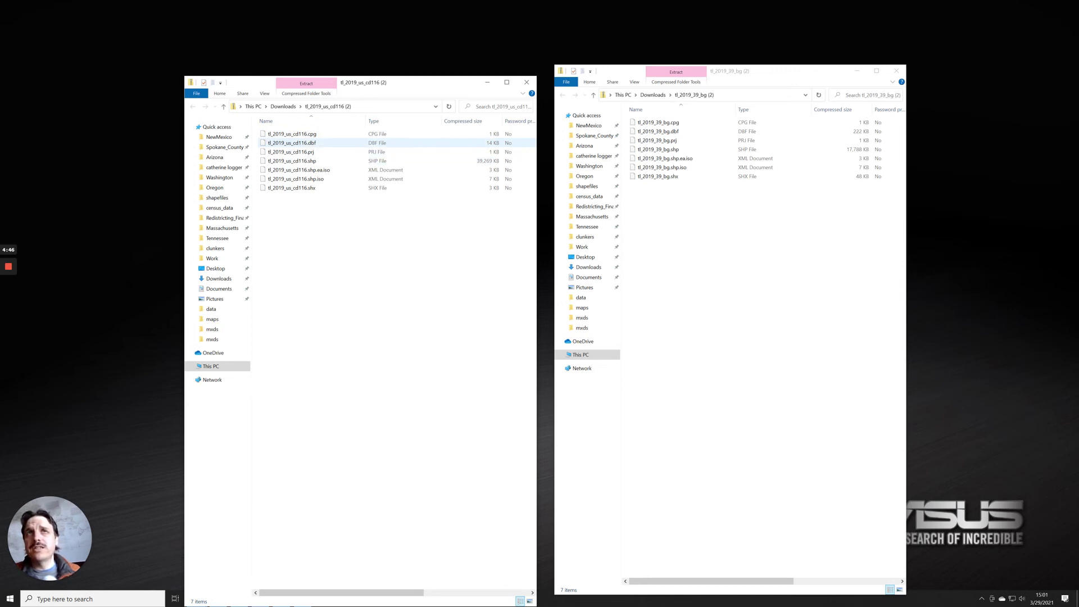
drag(758, 73, 872, 38)
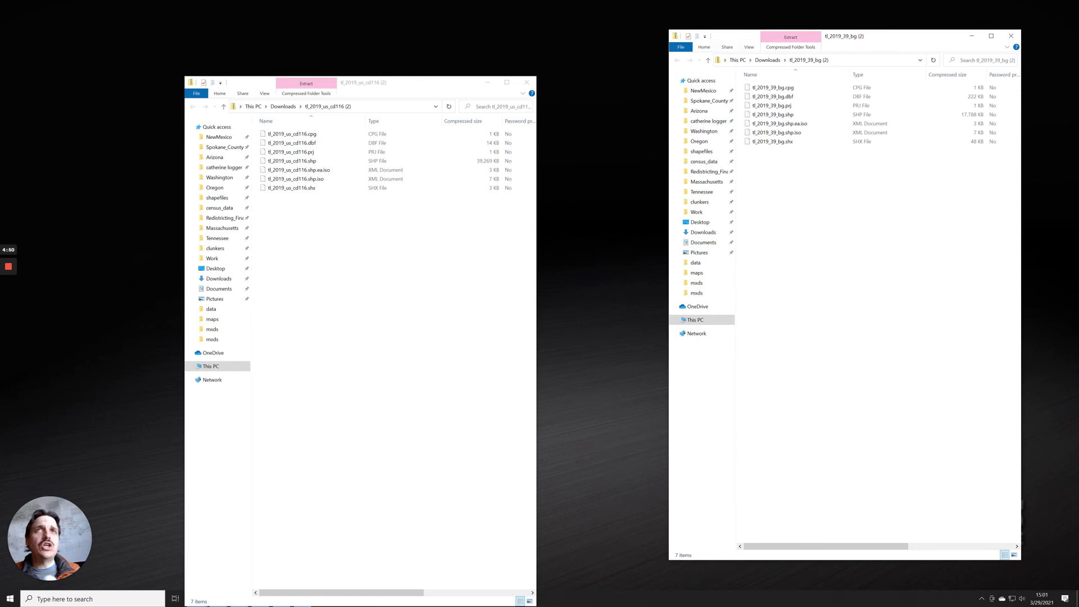
drag(414, 85, 534, 39)
right_click(64, 72)
mouse_move(112, 191)
click(171, 340)
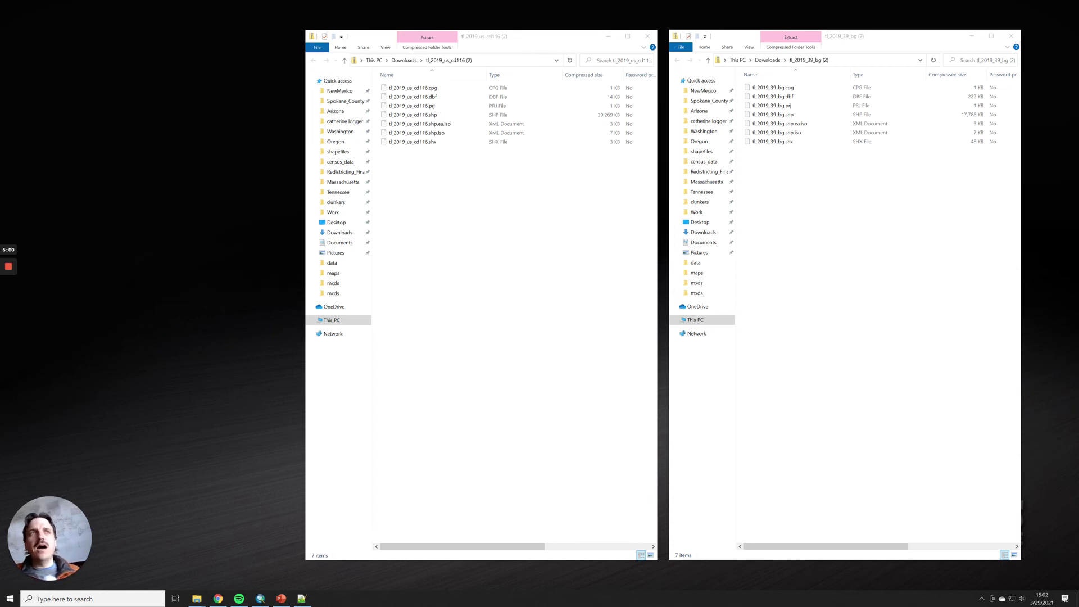
right_click(147, 127)
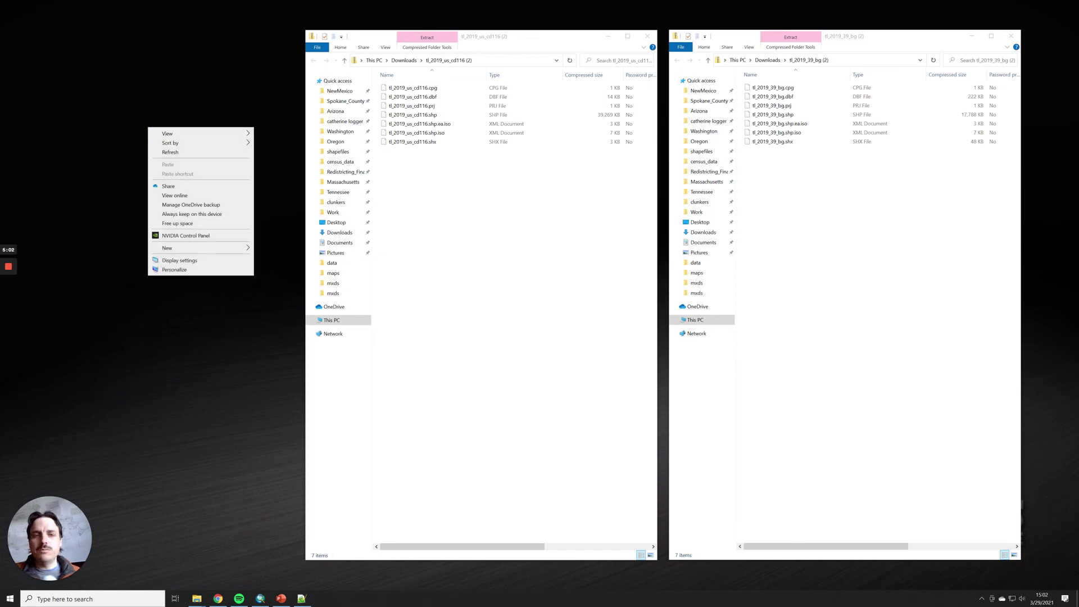
mouse_move(186, 143)
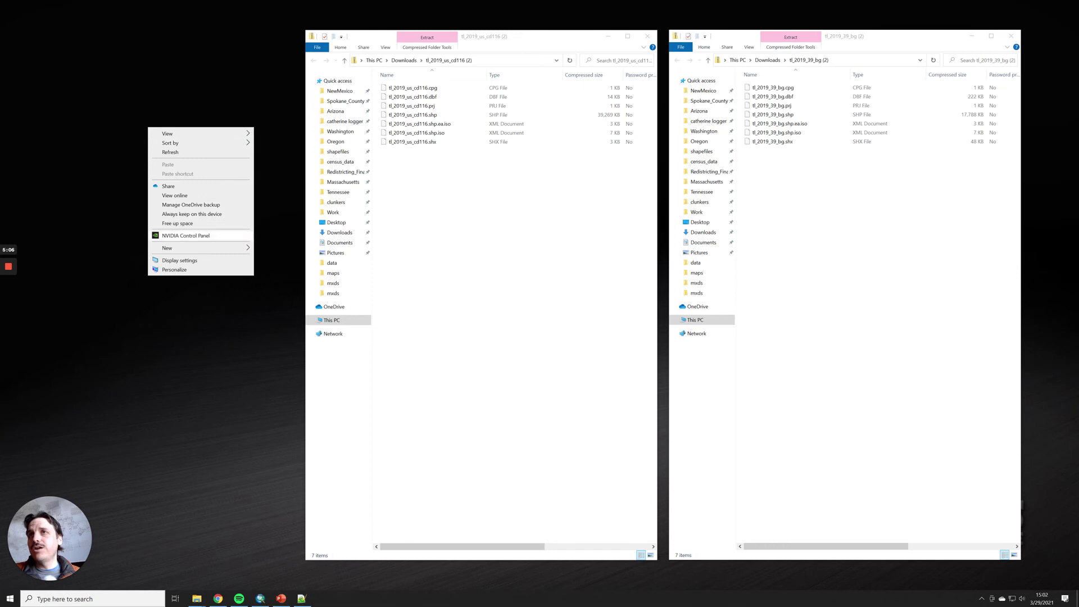
mouse_move(168, 247)
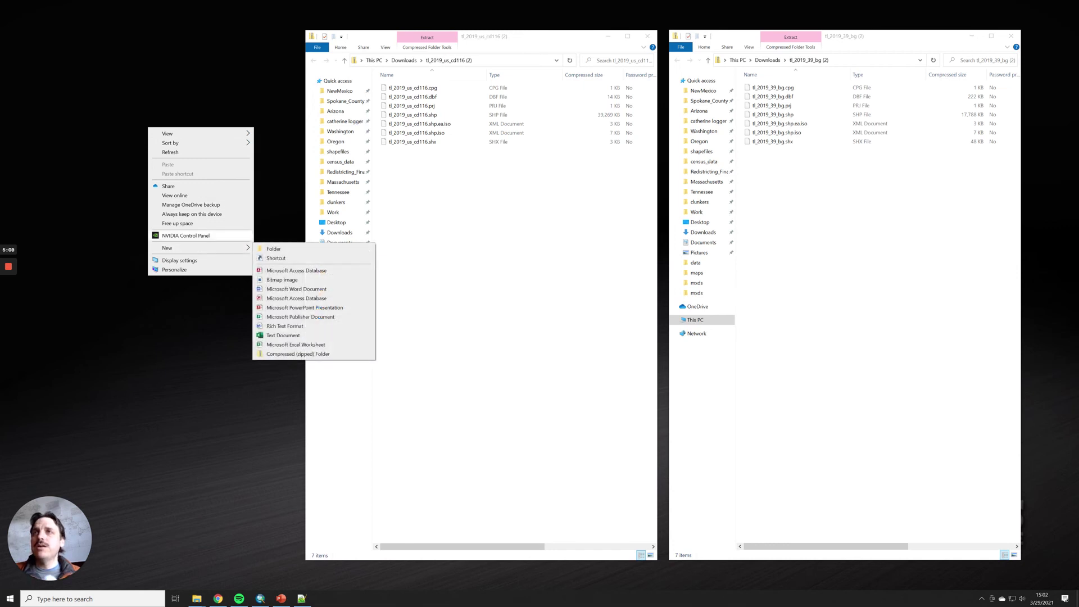
Create a new folder on the desktop and name it Shapefiles.
right_click(82, 148)
mouse_move(140, 268)
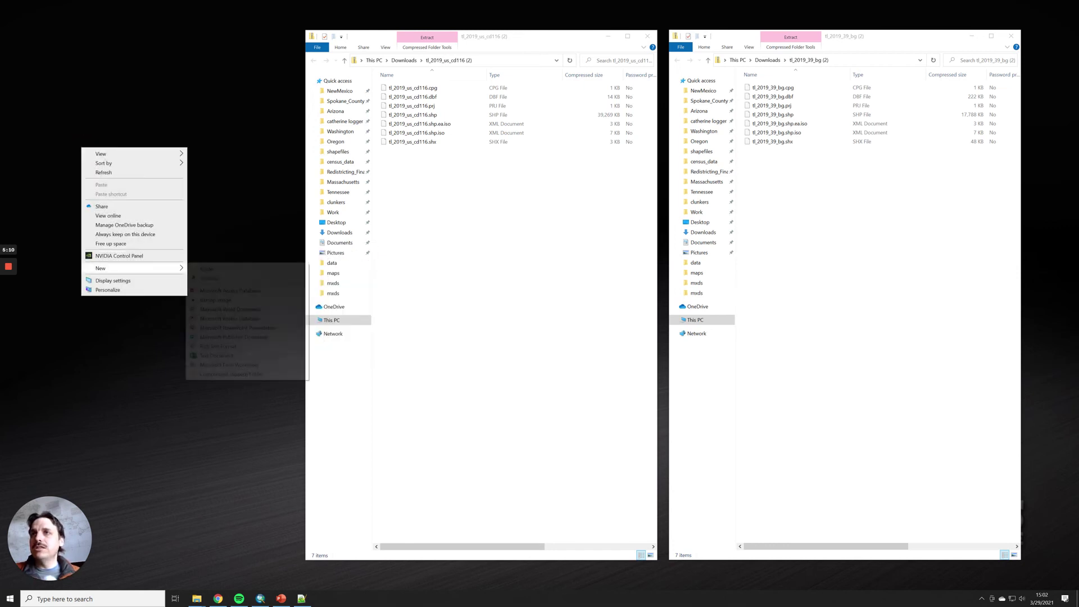
click(207, 269)
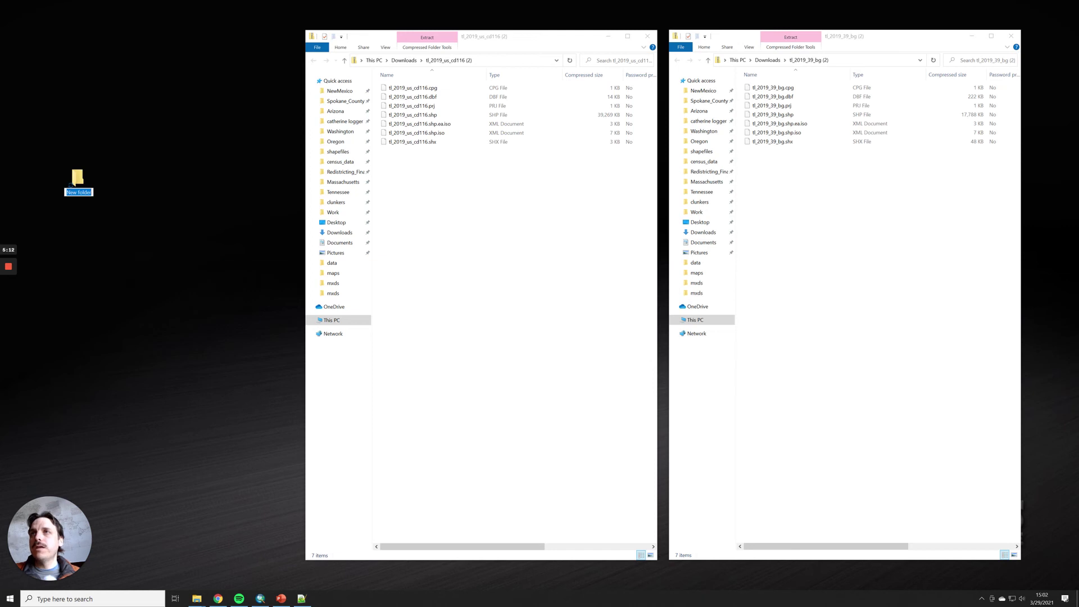
text(Shapefiles)
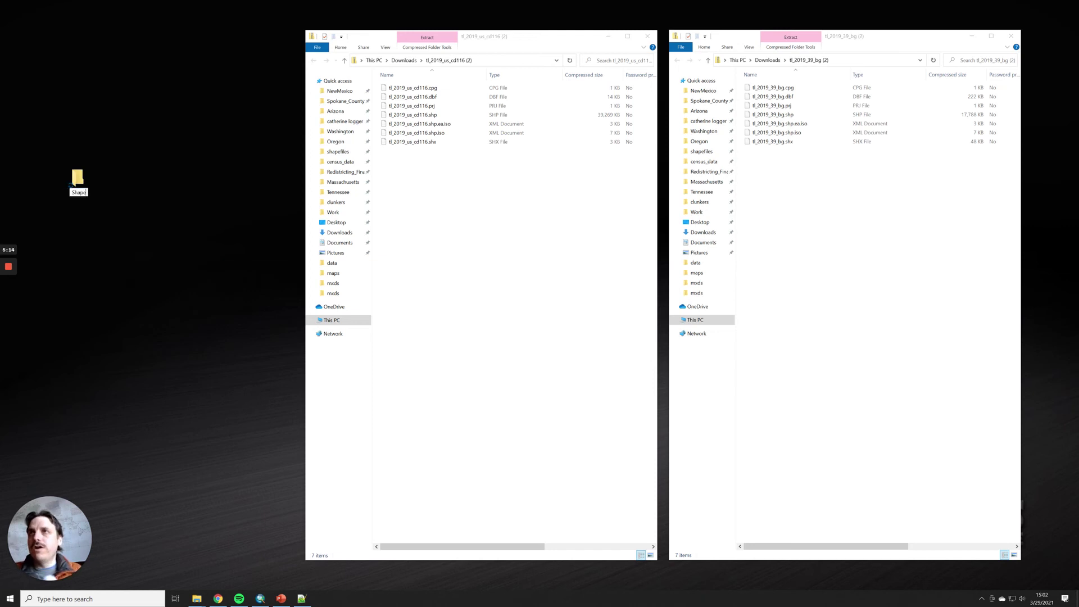
Copy all files from the congressional district and block group archives into the desktop Shapefiles folder, and close both archive windows.
drag(453, 177, 21, 24)
drag(819, 183, 21, 26)
click(647, 36)
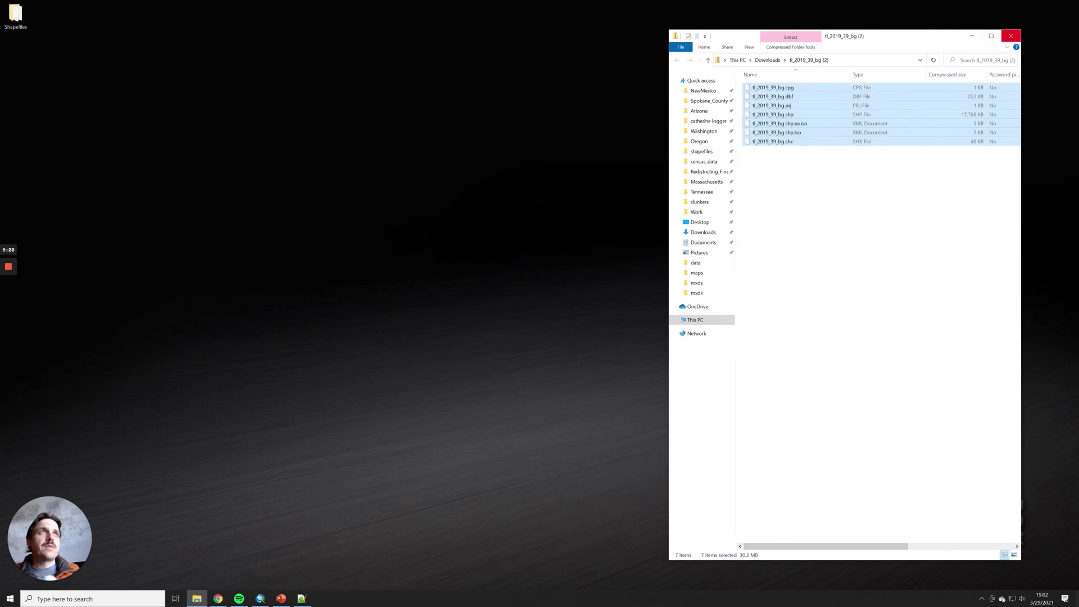
click(1011, 36)
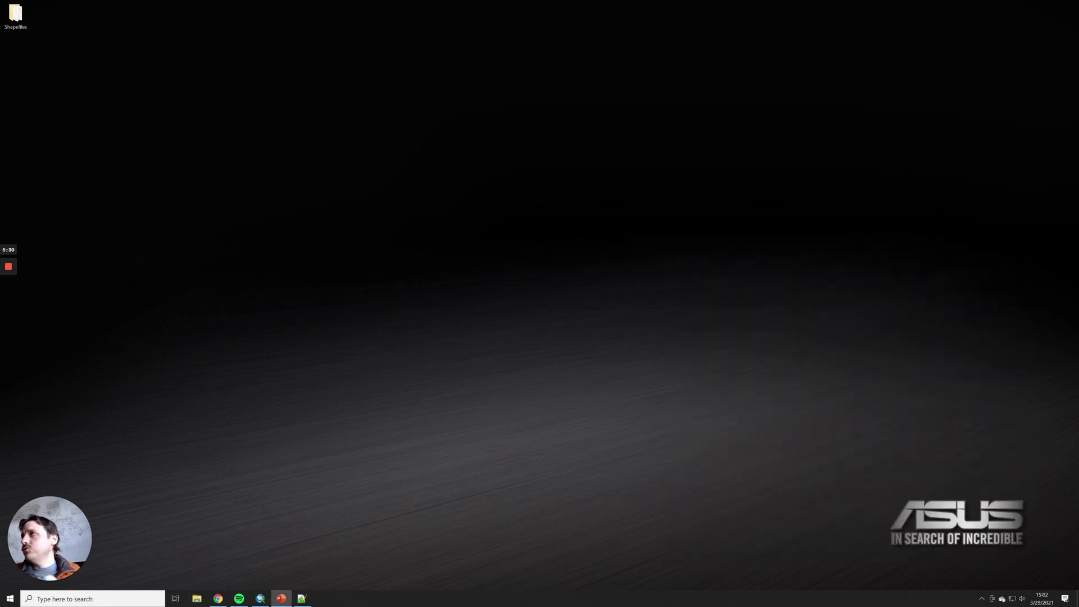
Switch to the Race Power Maps presentation in PowerPoint and review the episode outline, placing the text cursor after "Explore the shapefile file types".
double_click(622, 132)
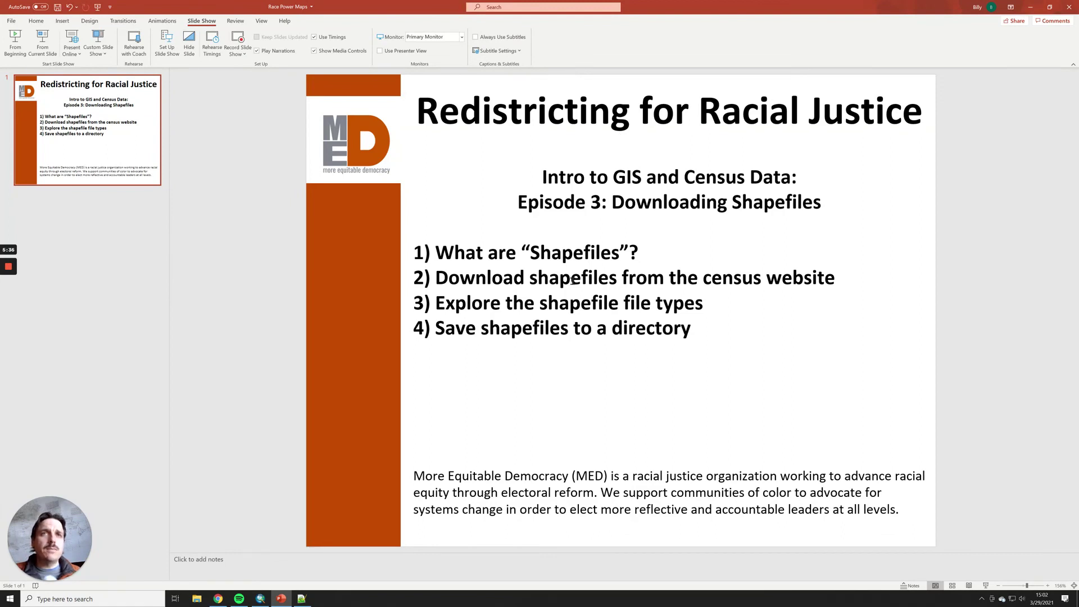
click(706, 304)
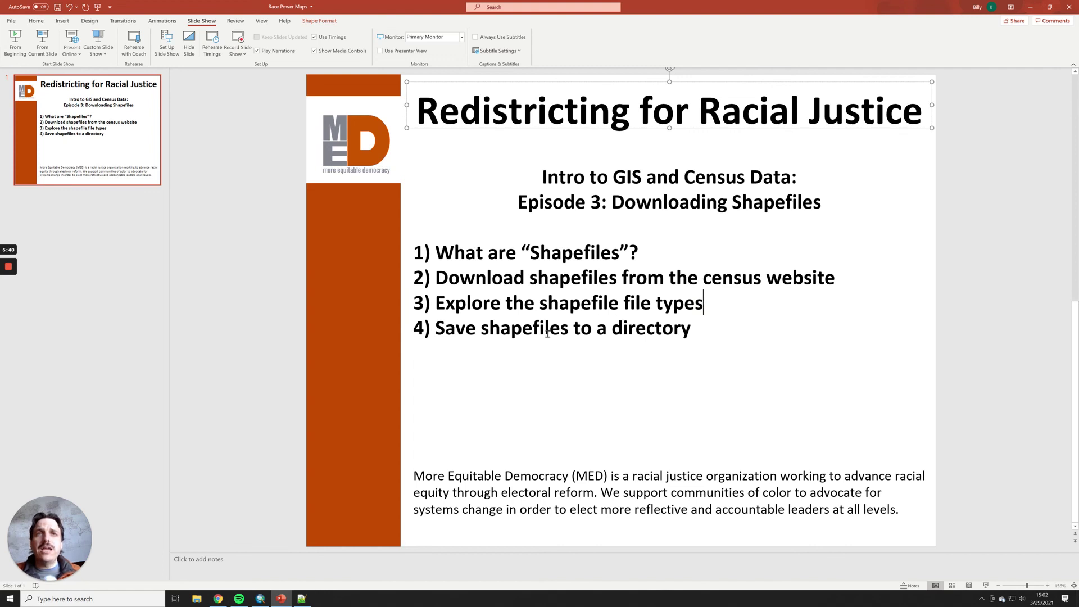